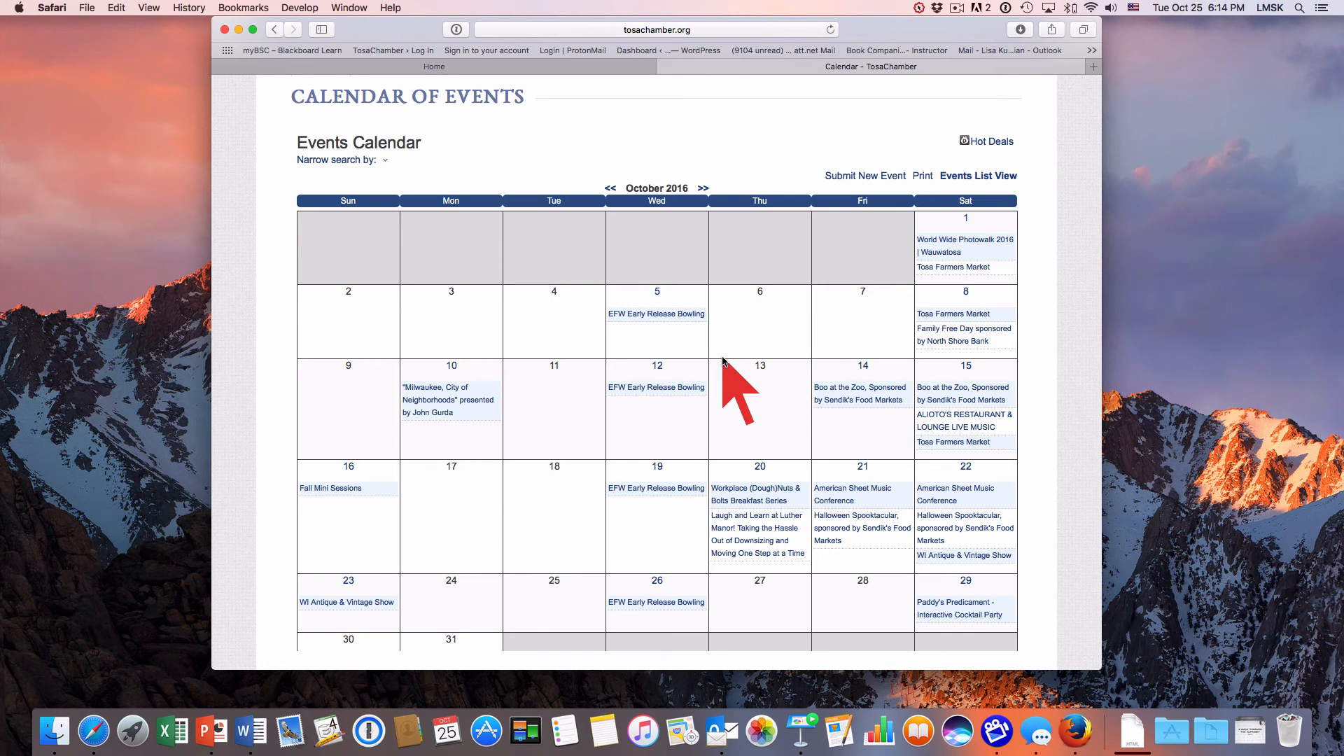
# Switch from the public October 2016 calendar to the member site's events area and start adding a new event.
pyautogui.scroll(-1, 723, 359)
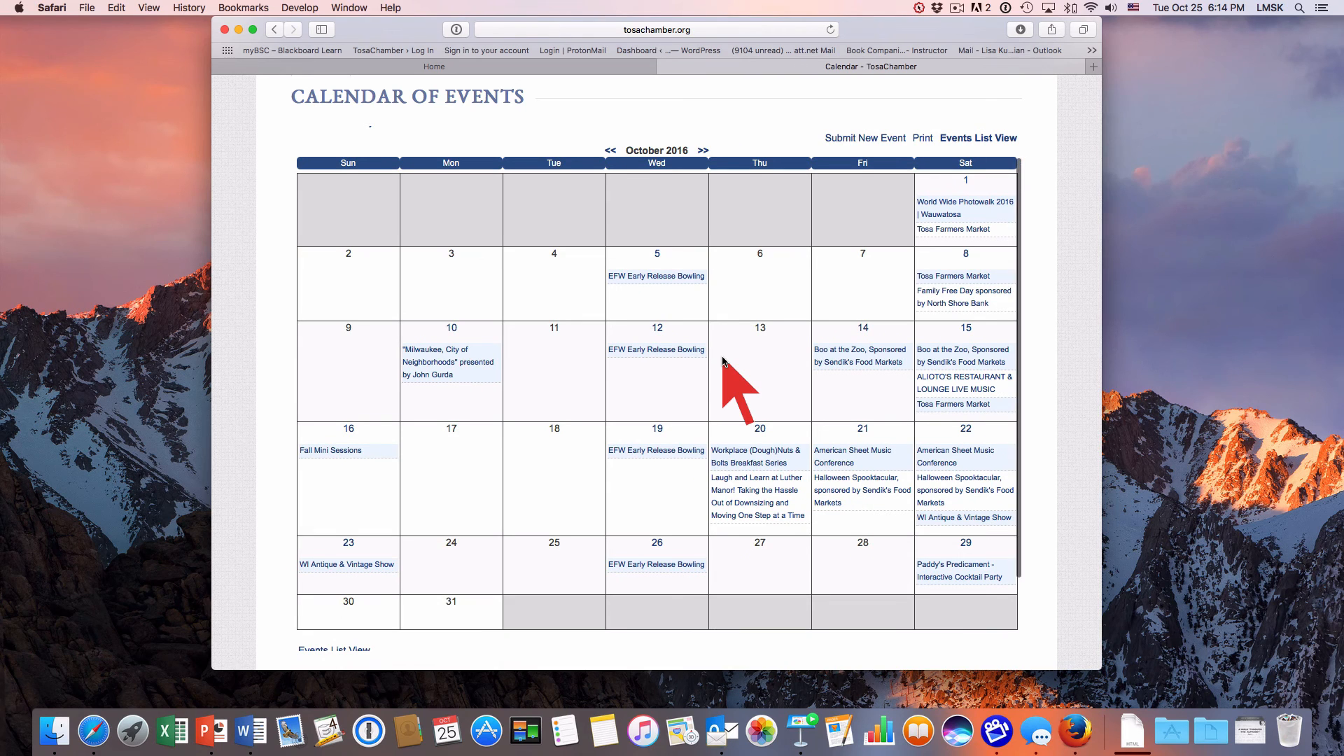
pyautogui.scroll(-2, 723, 359)
pyautogui.scroll(3, 723, 360)
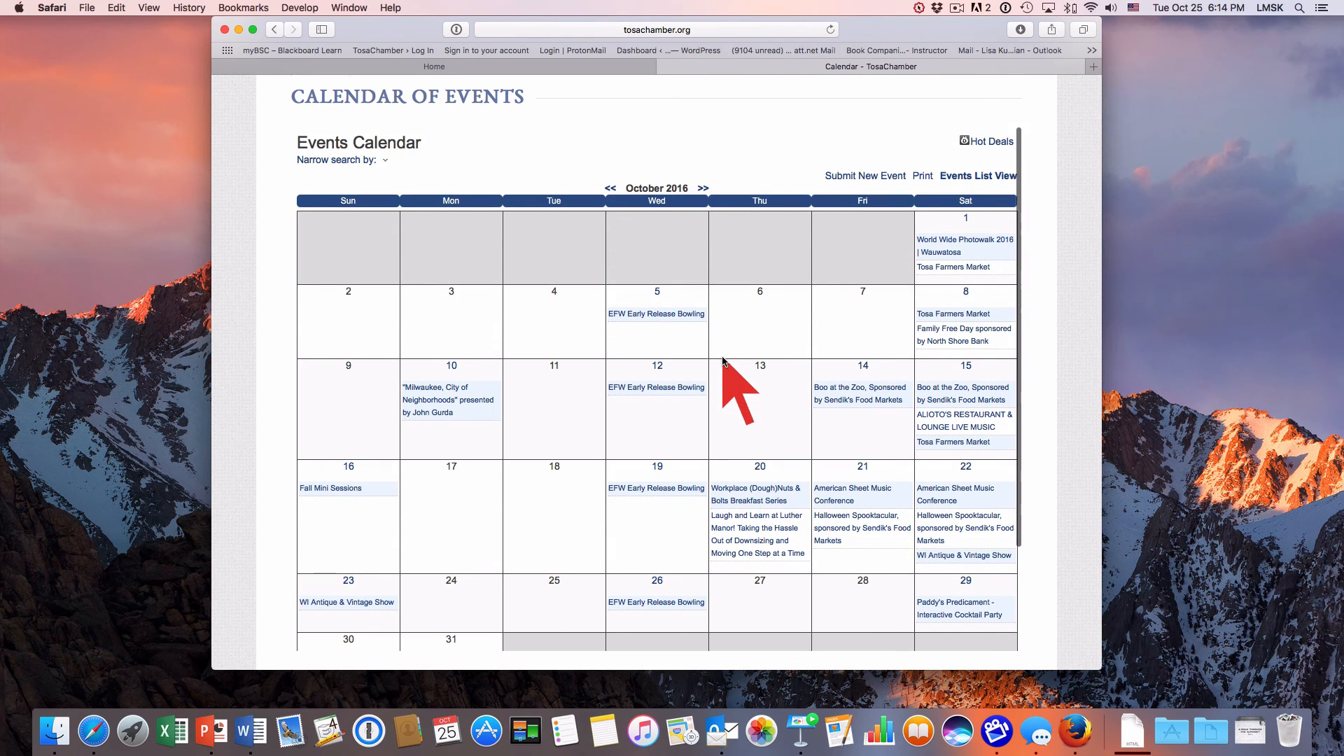
pyautogui.click(558, 68)
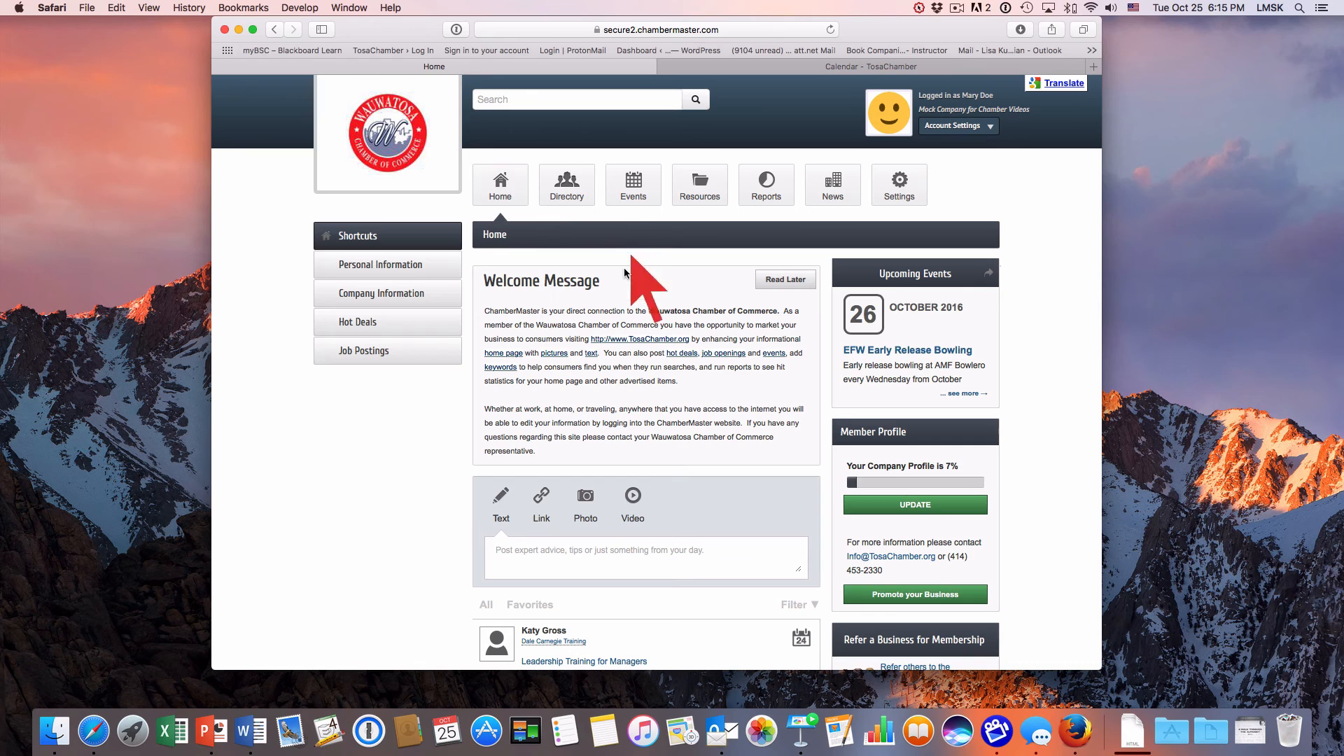
pyautogui.click(631, 196)
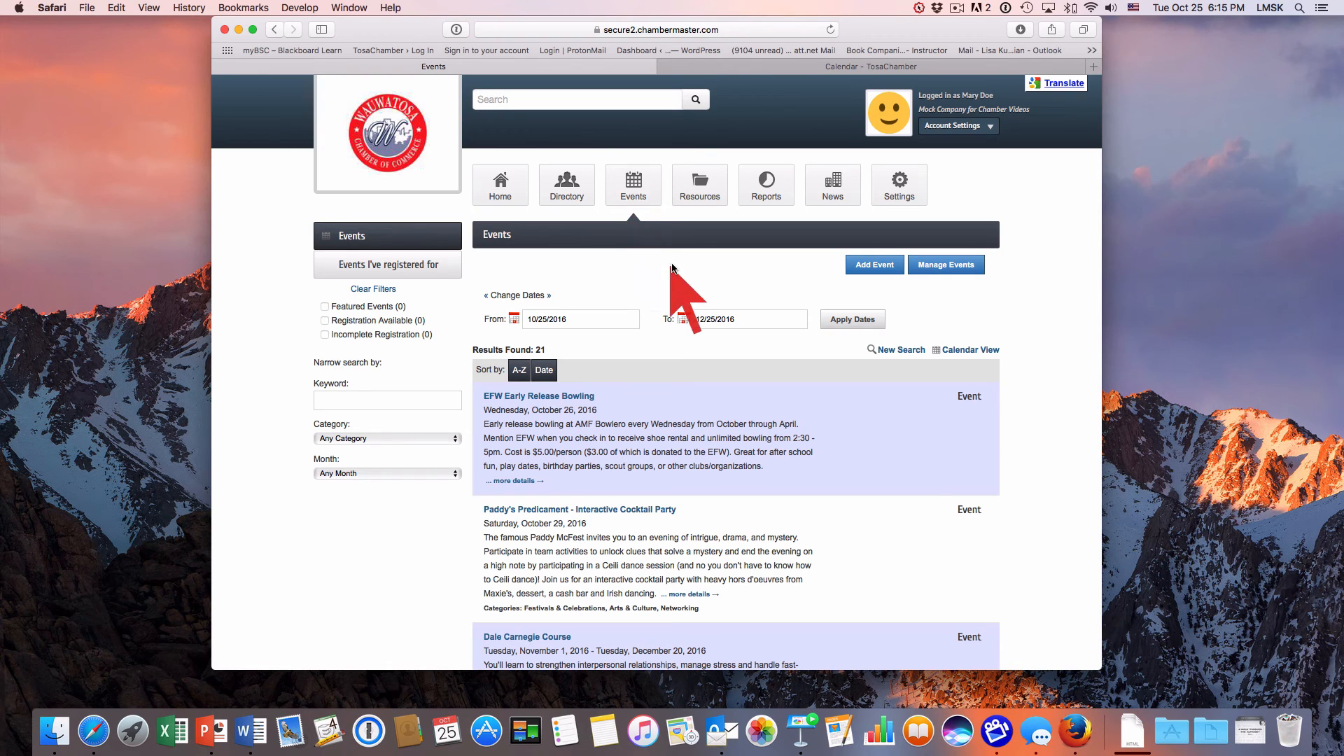
pyautogui.scroll(-5, 668, 308)
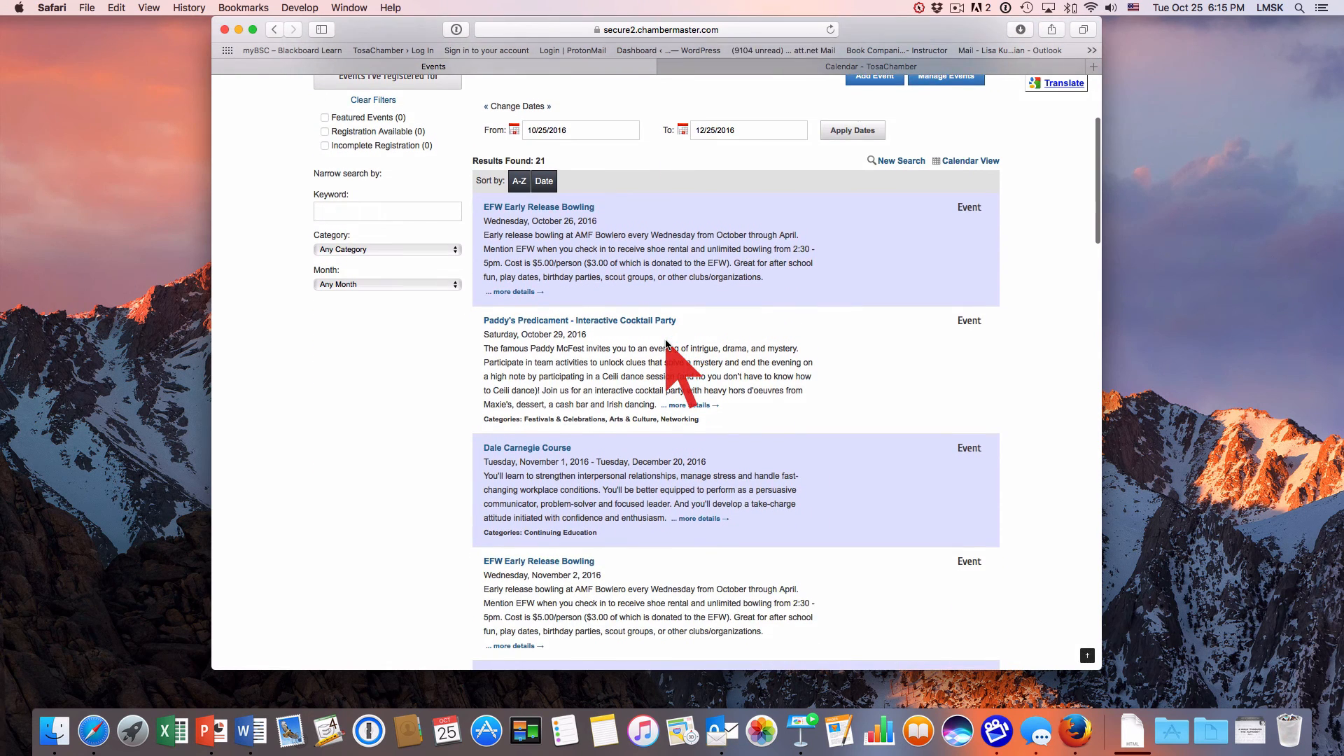
pyautogui.scroll(5, 666, 343)
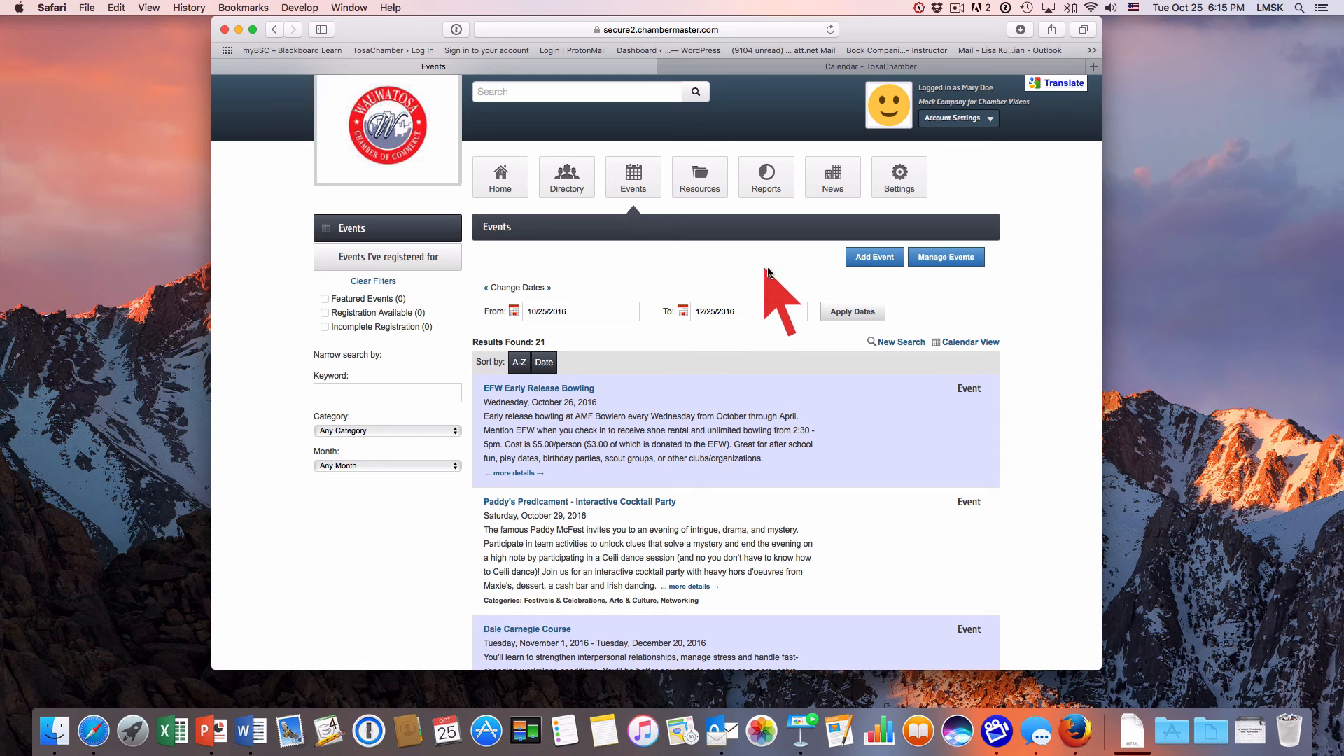
pyautogui.click(873, 260)
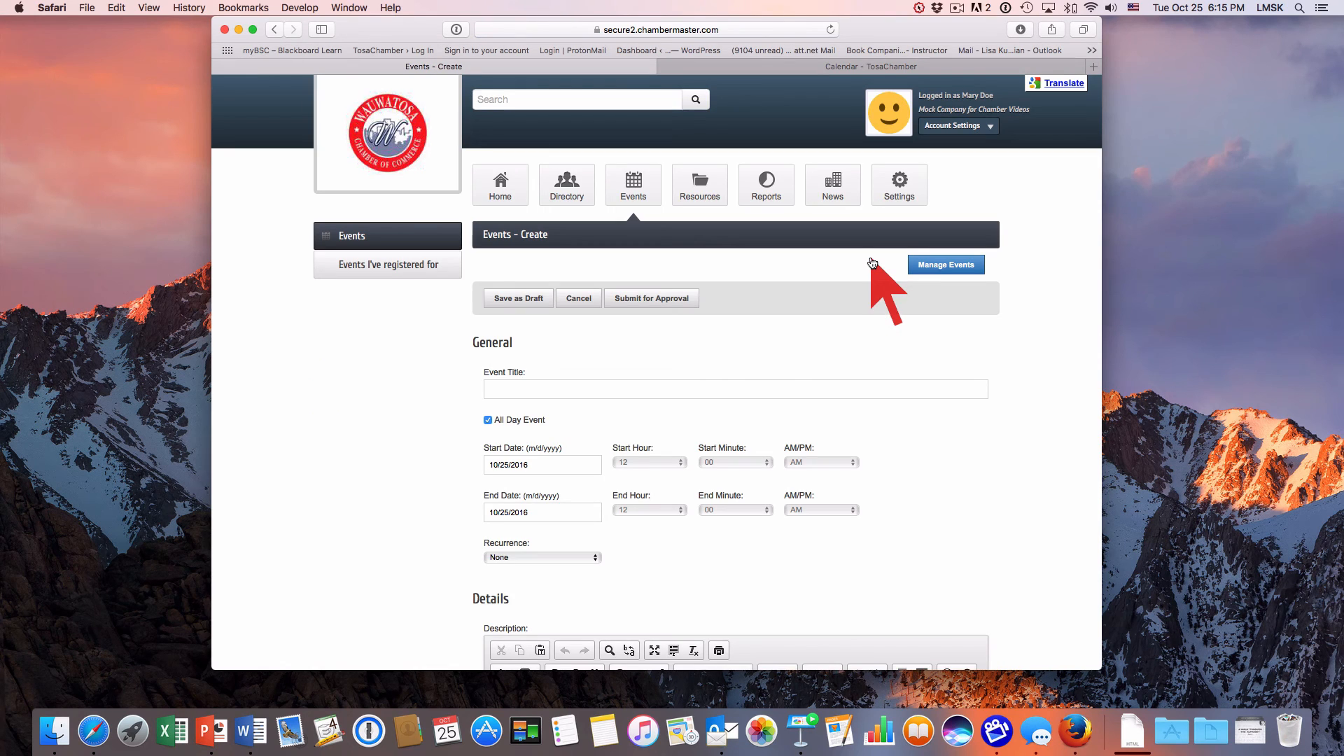
# Title the new event "Workshop" and turn off its all-day setting.
pyautogui.click(560, 388)
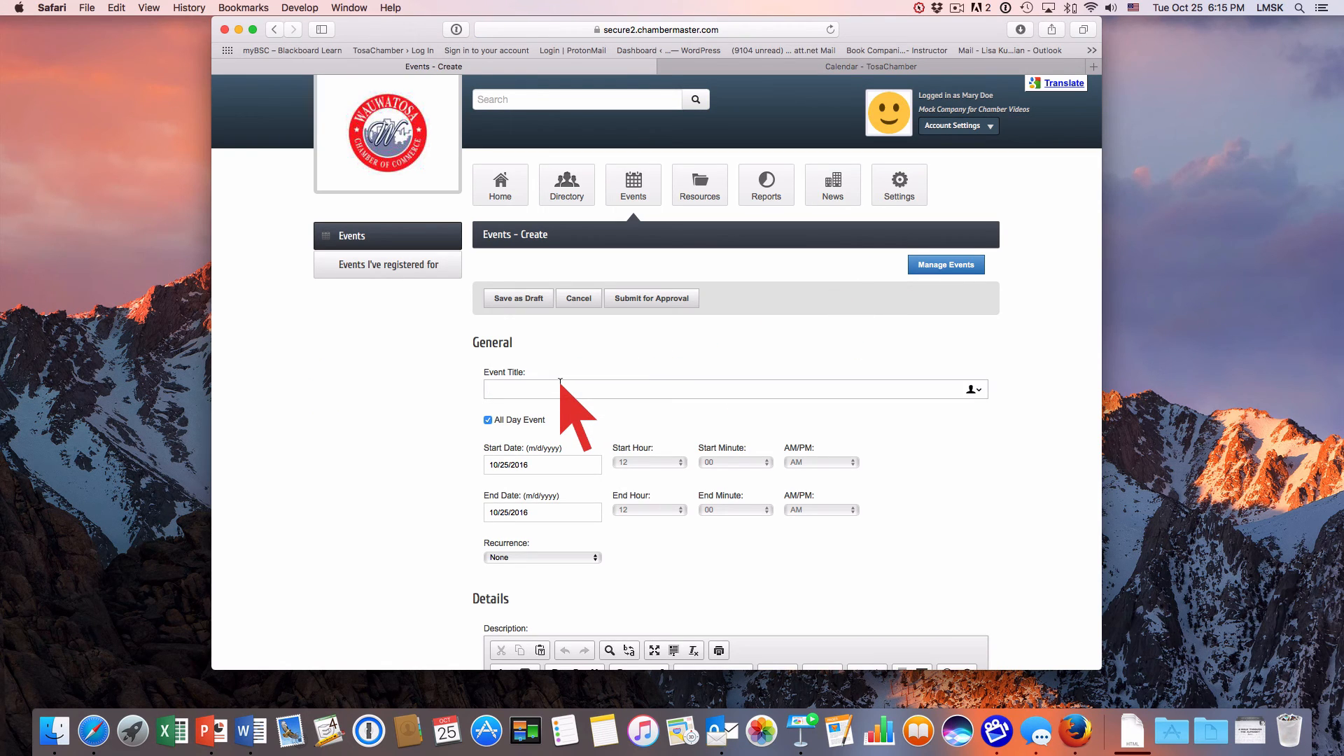
pyautogui.write('Workshop')
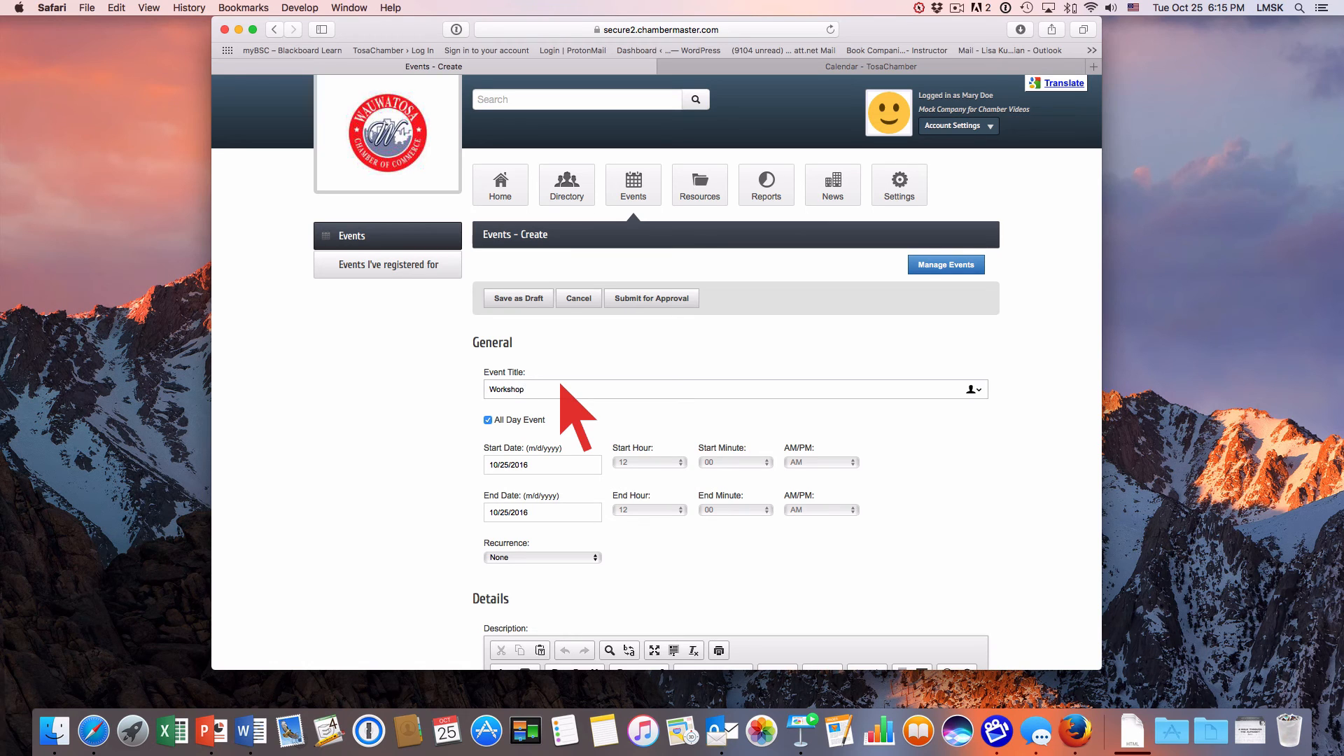
pyautogui.click(487, 421)
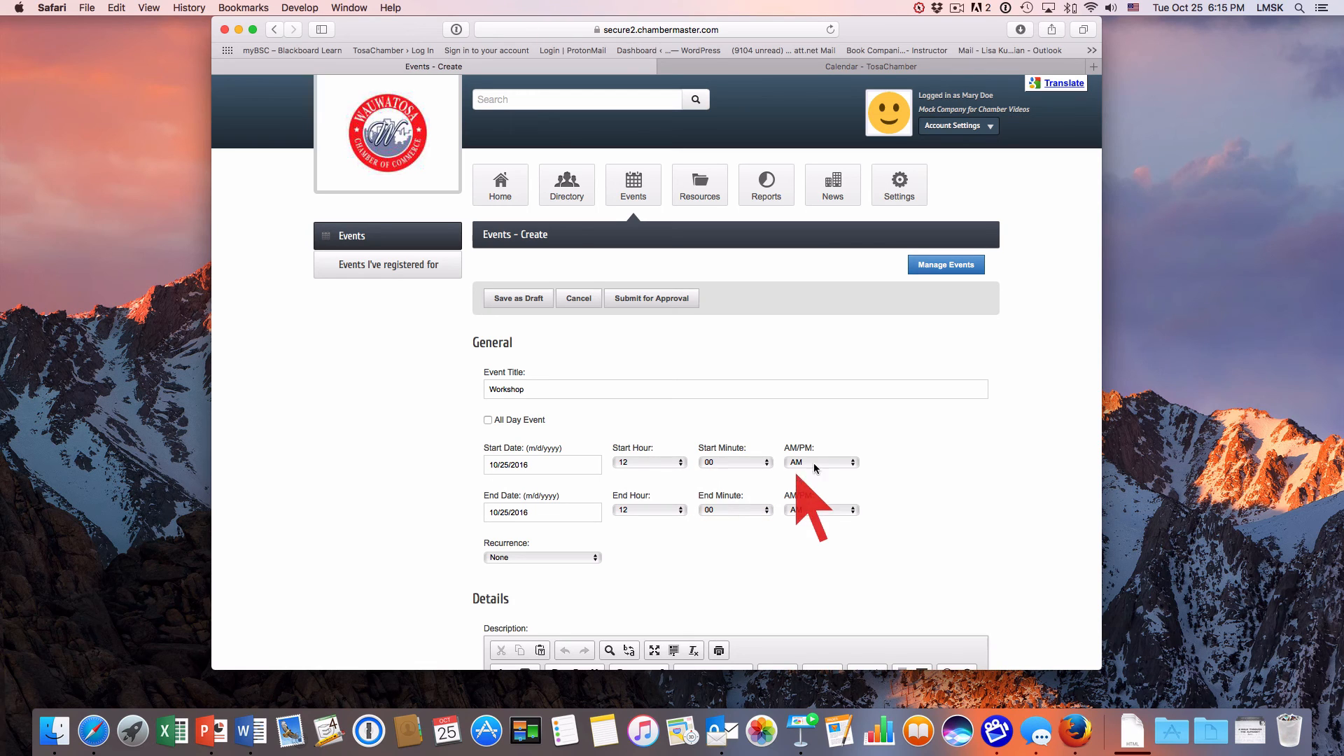
# Set the event to run from 12:00 PM to 3:00 PM with recurrence None.
pyautogui.click(832, 463)
pyautogui.click(832, 475)
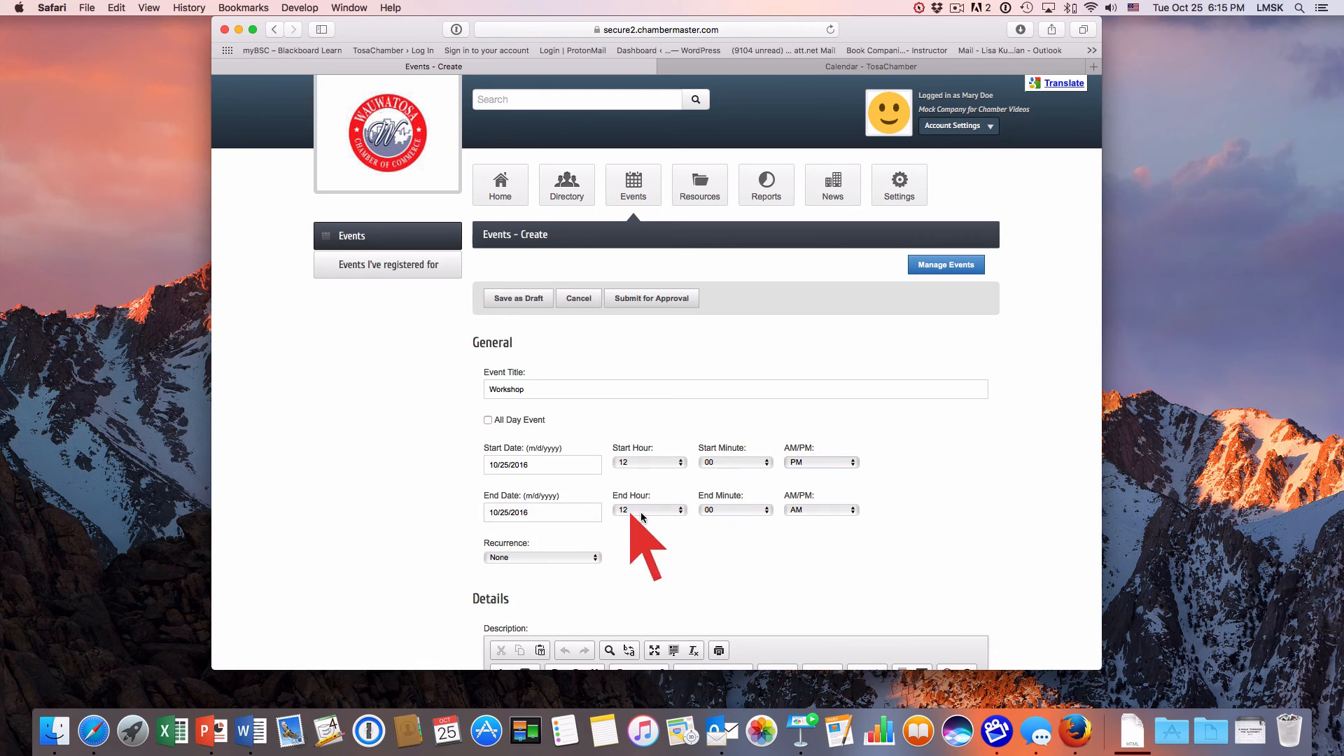
pyautogui.click(676, 514)
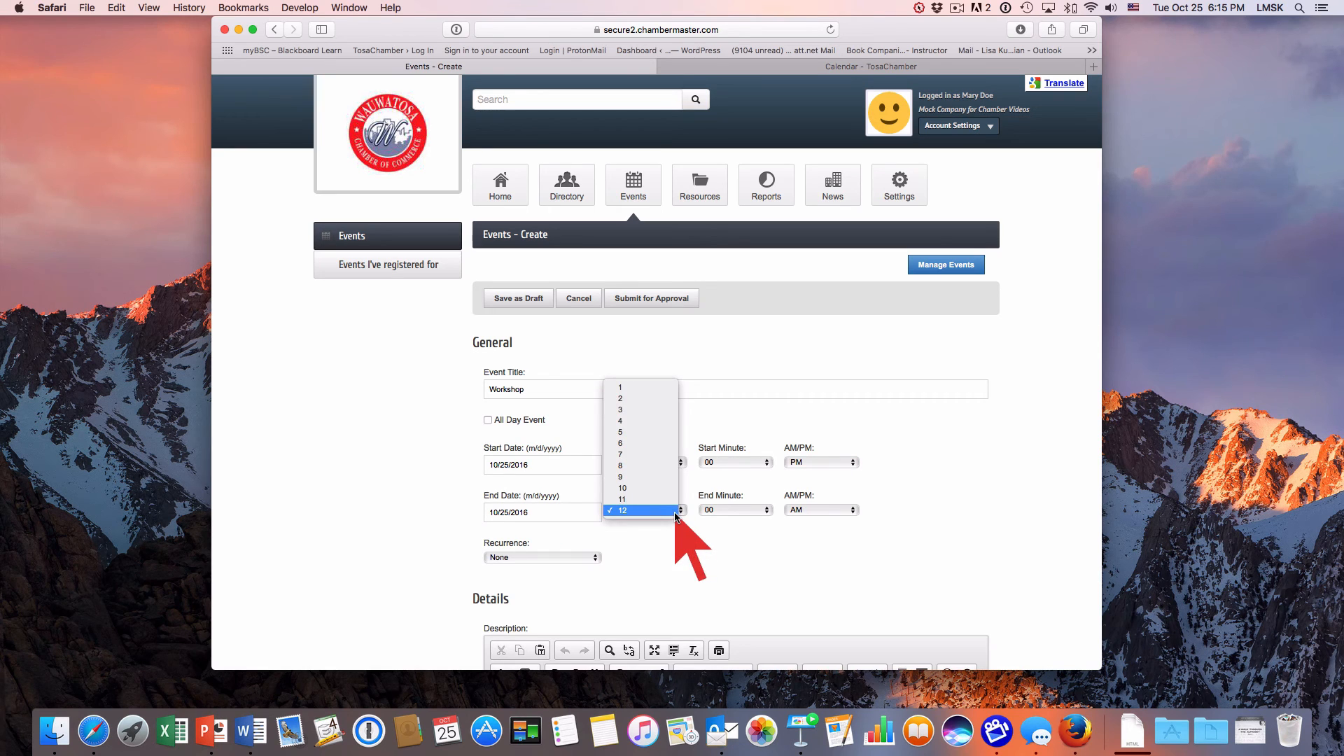
pyautogui.click(634, 410)
pyautogui.click(828, 510)
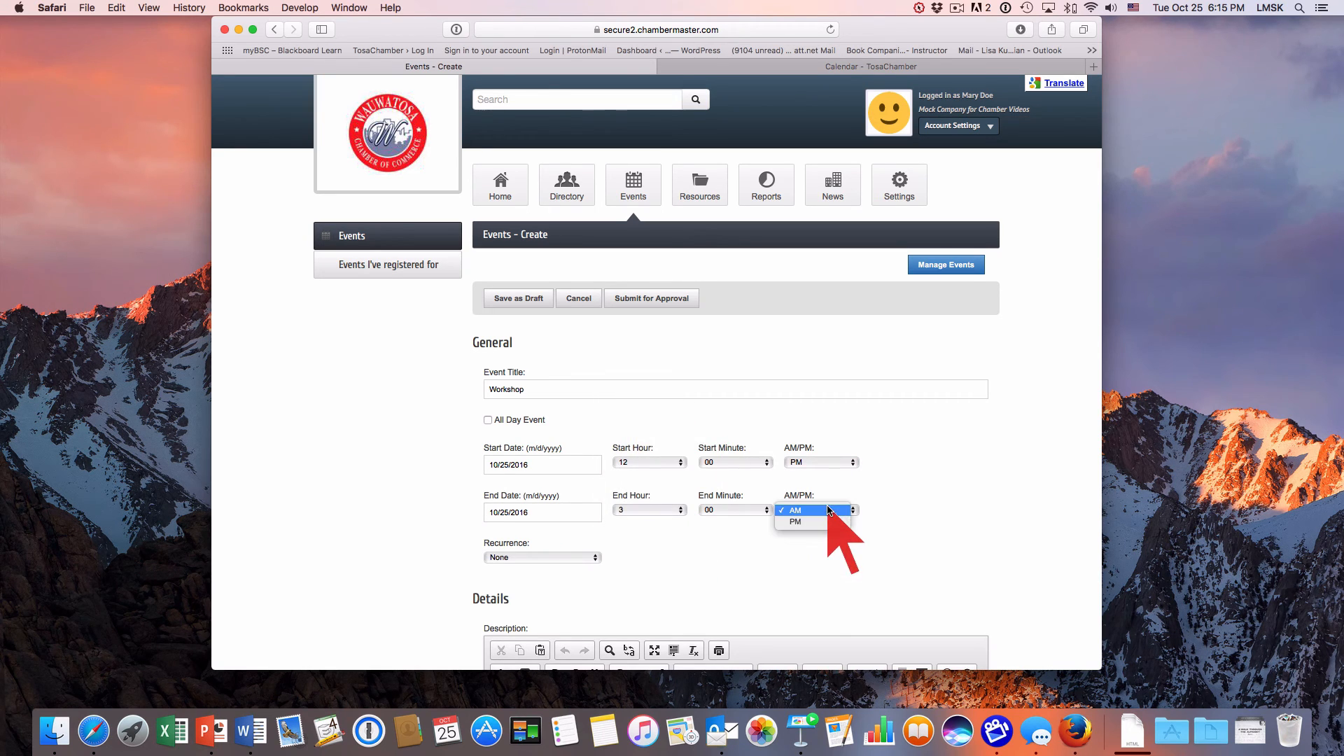
pyautogui.click(826, 525)
pyautogui.scroll(-2, 727, 566)
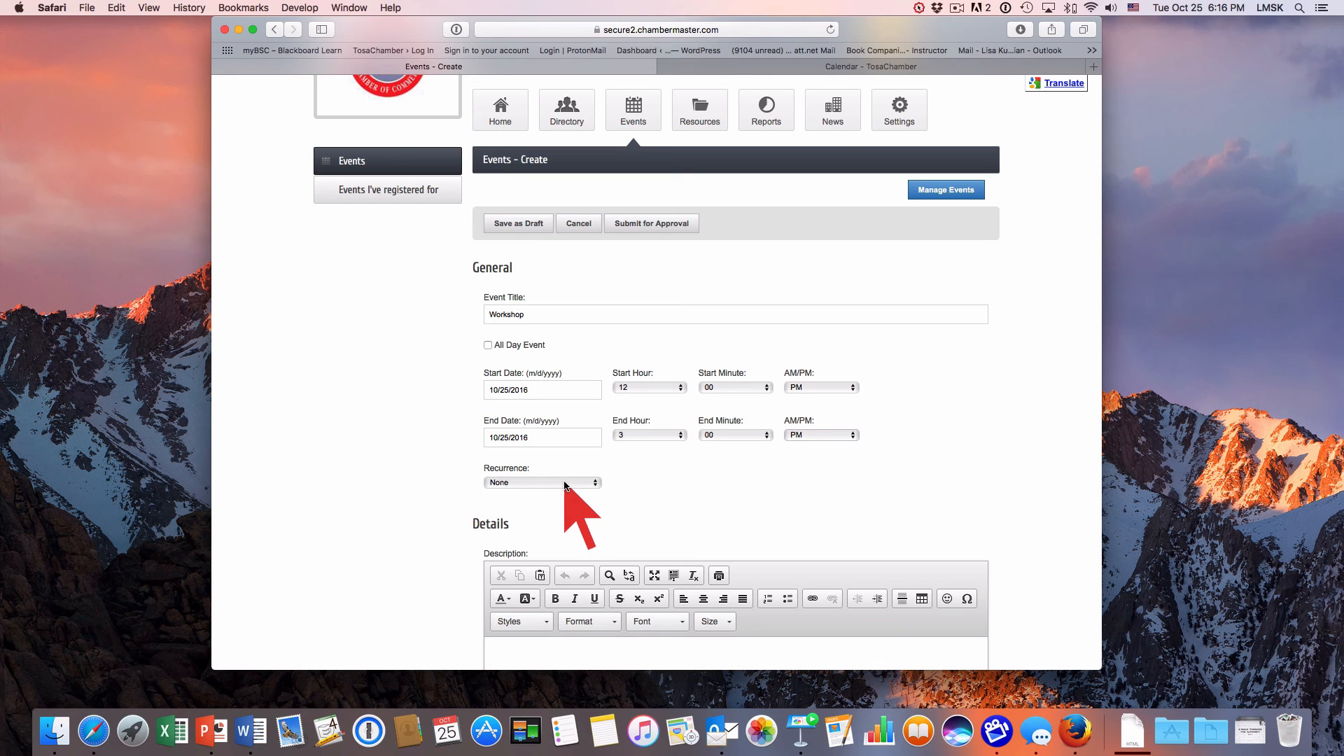
pyautogui.click(590, 484)
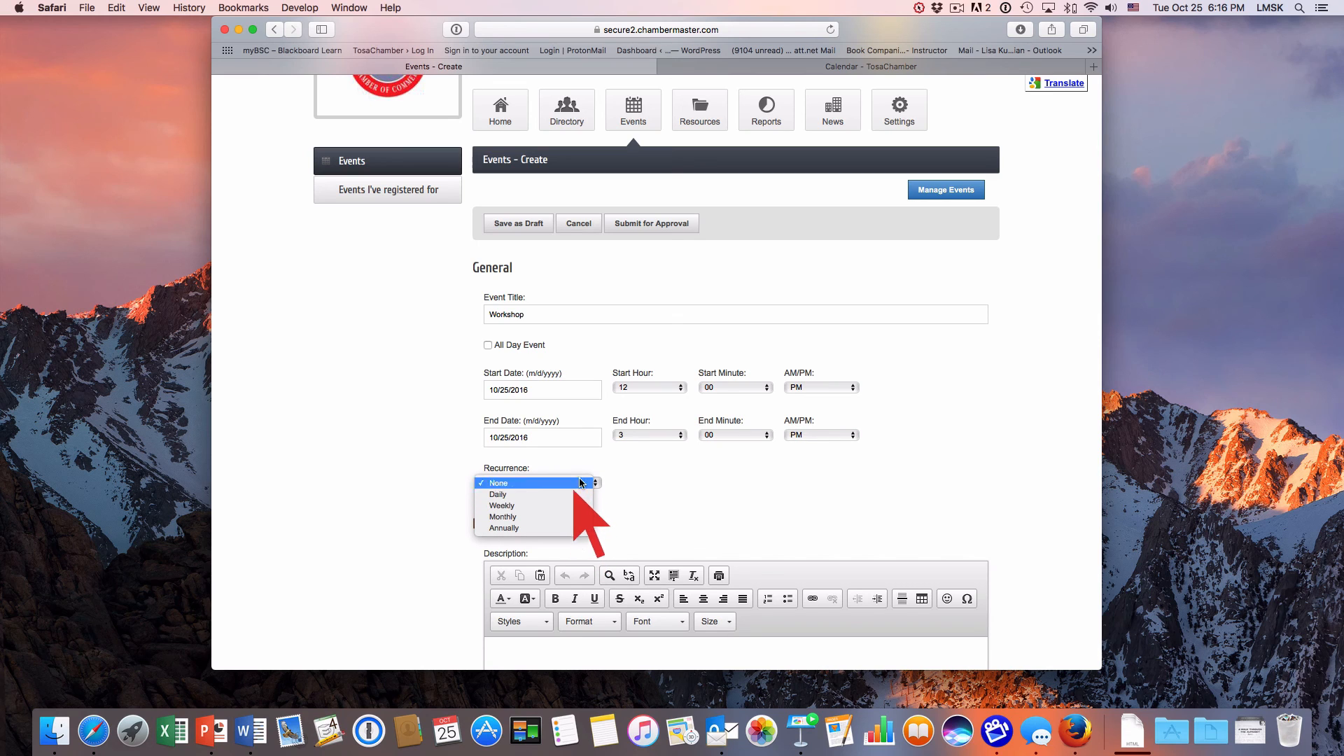
pyautogui.click(617, 479)
# Enter "Details..." as the event description and "Chamber Offices" as its location.
pyautogui.scroll(-3, 619, 490)
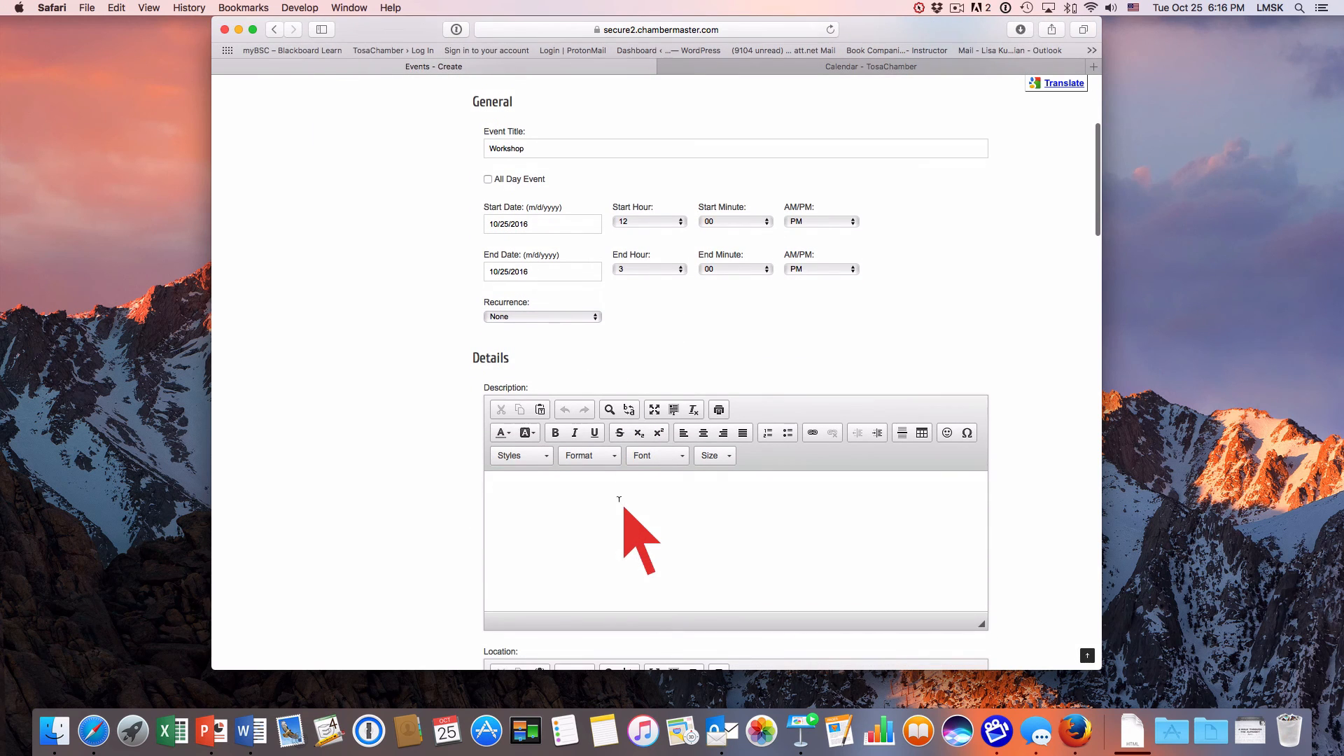
pyautogui.click(573, 491)
pyautogui.write('De')
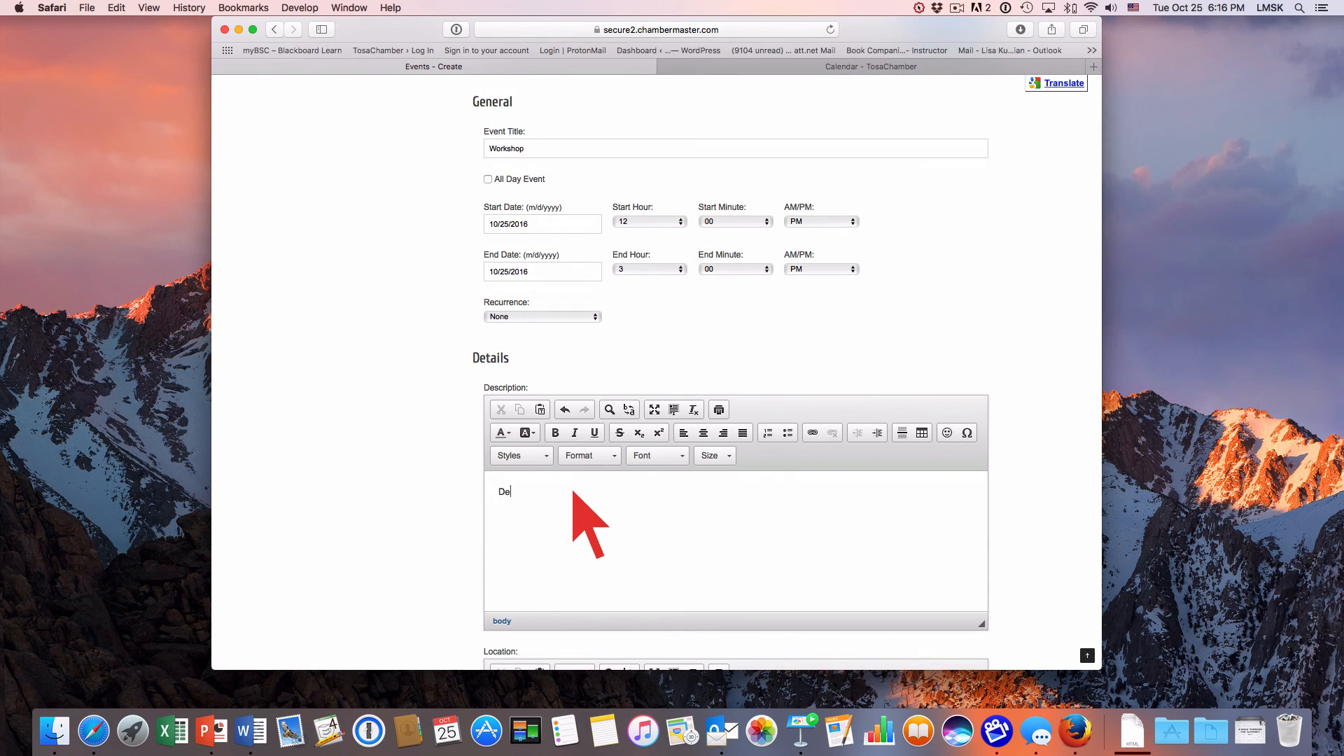
pyautogui.write('tails...')
pyautogui.scroll(-5, 573, 491)
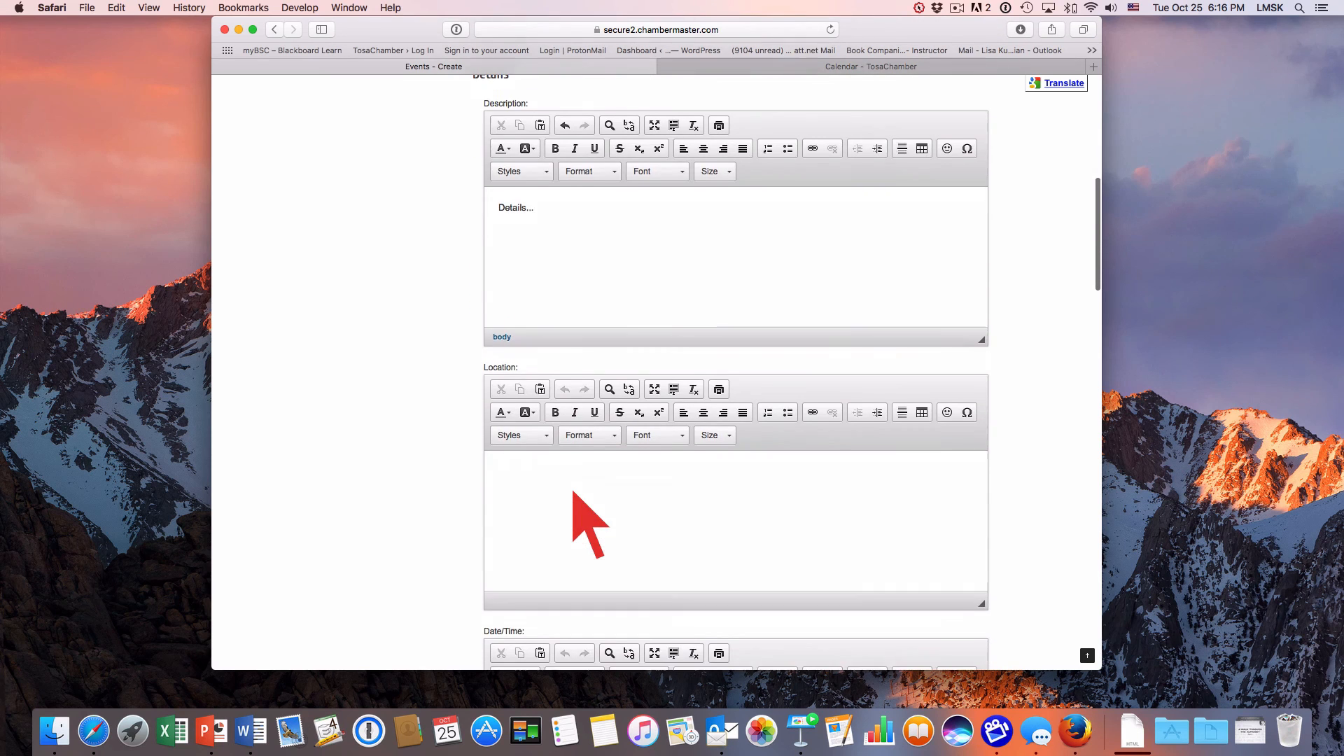
pyautogui.click(546, 477)
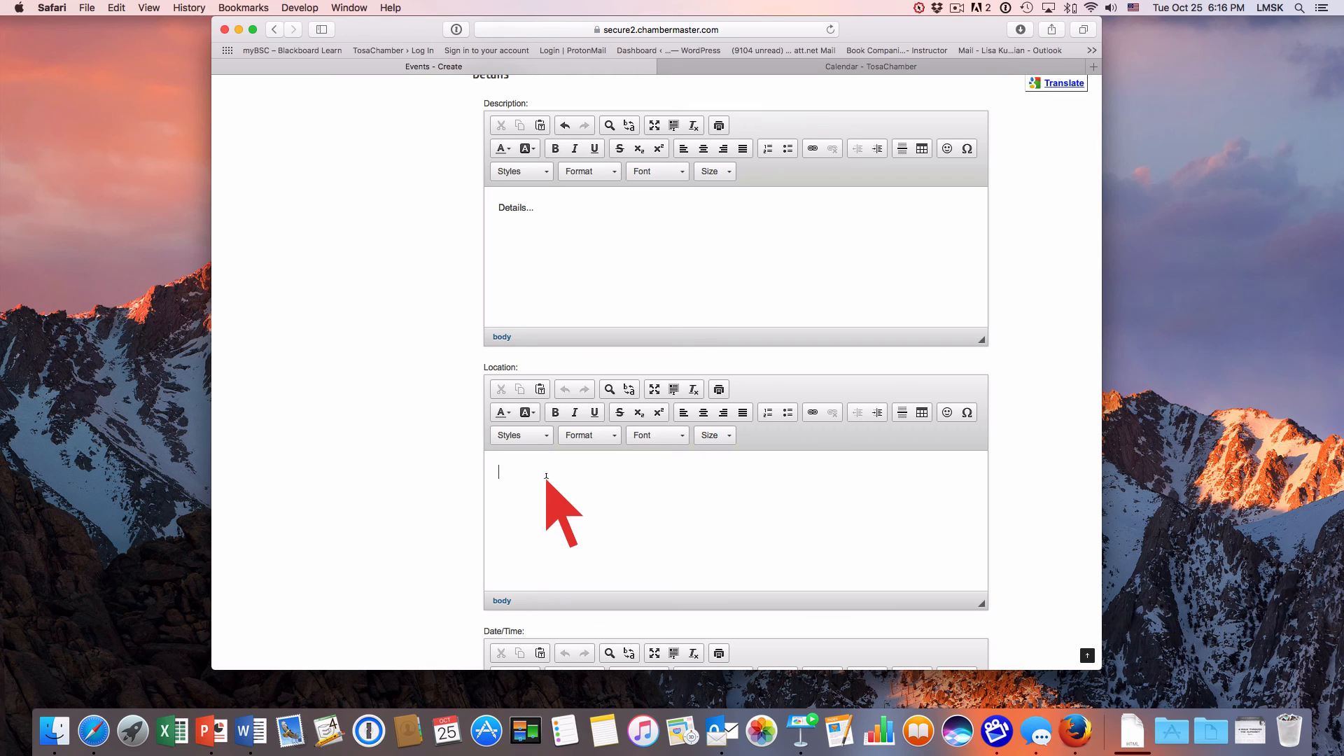
pyautogui.write('Chamber Offices')
# Fill in the date/time details as "12:00 - 3:00 p.m." and the fees/admission as "Free".
pyautogui.scroll(-5, 546, 480)
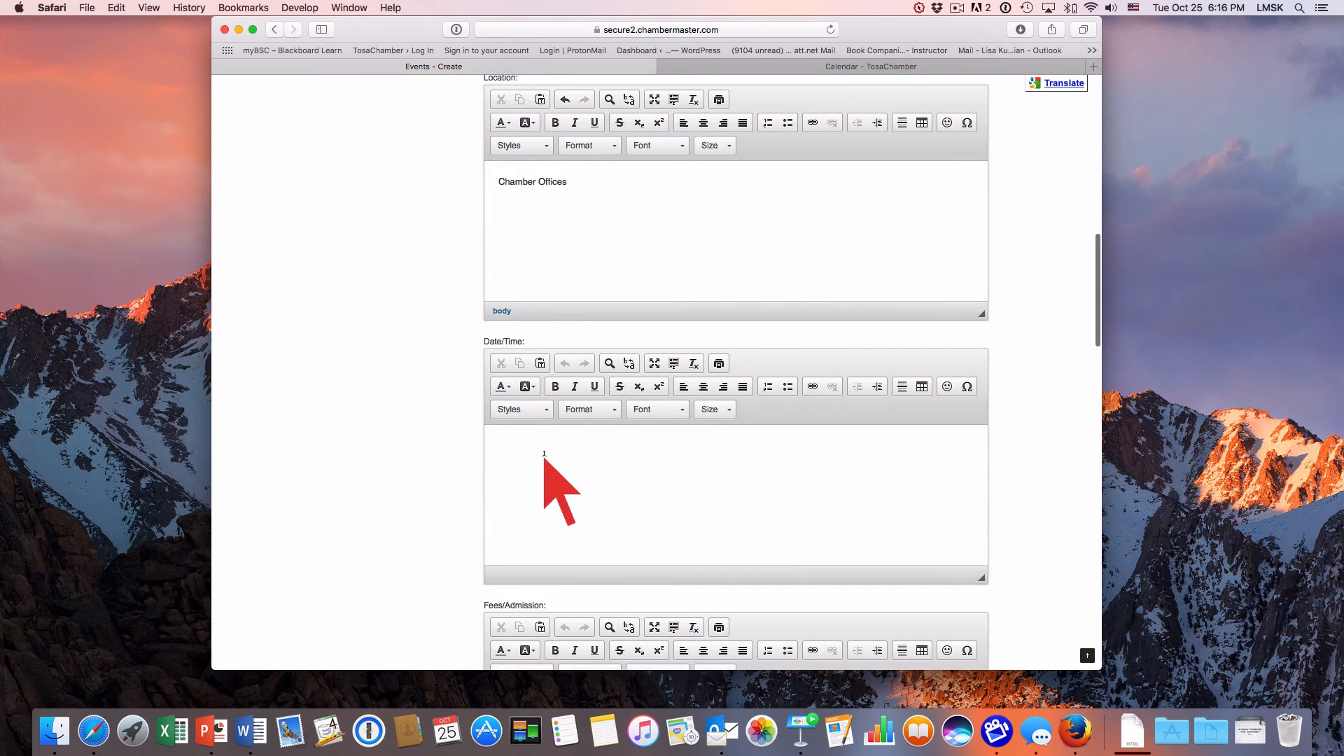
pyautogui.click(544, 455)
pyautogui.write('12:')
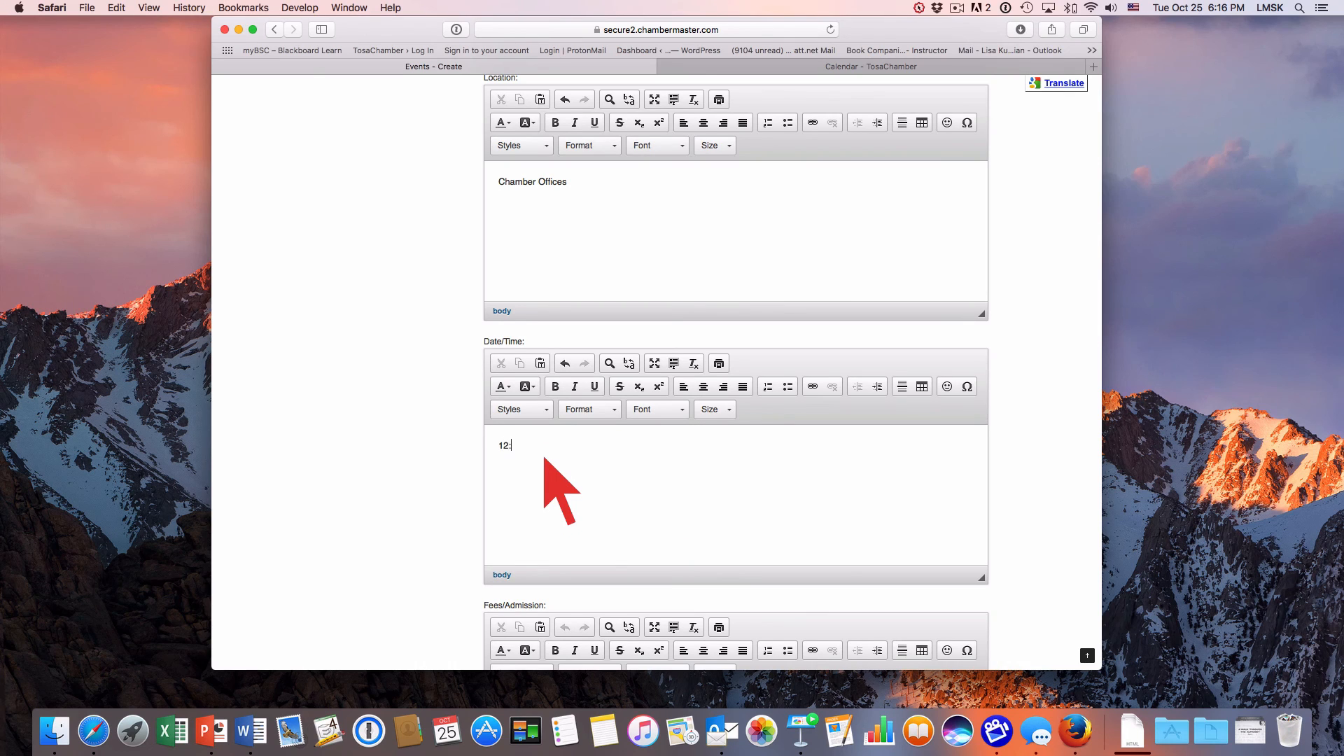
pyautogui.write('00 - 3:00 p.m.')
pyautogui.scroll(-5, 545, 458)
pyautogui.click(541, 480)
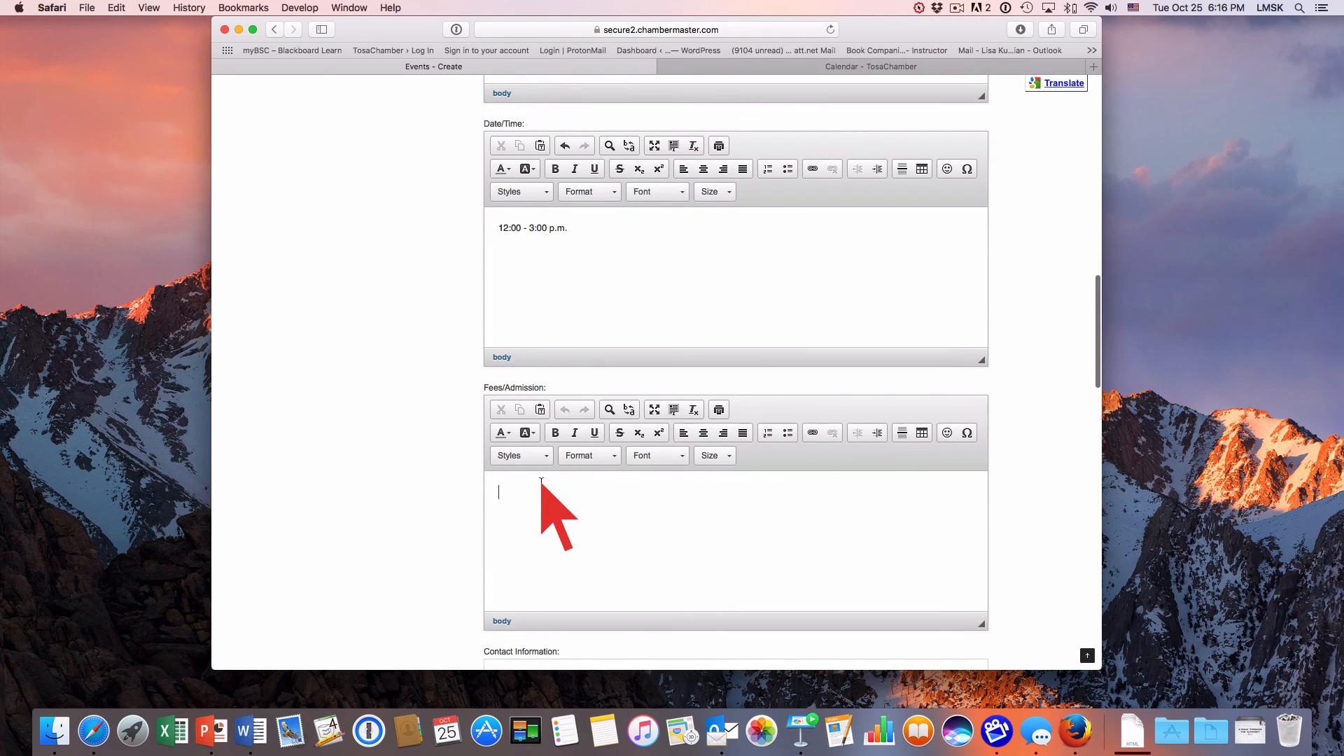
pyautogui.write('Free')
# Enter the contact's full name as the event's contact information.
pyautogui.scroll(-5, 541, 483)
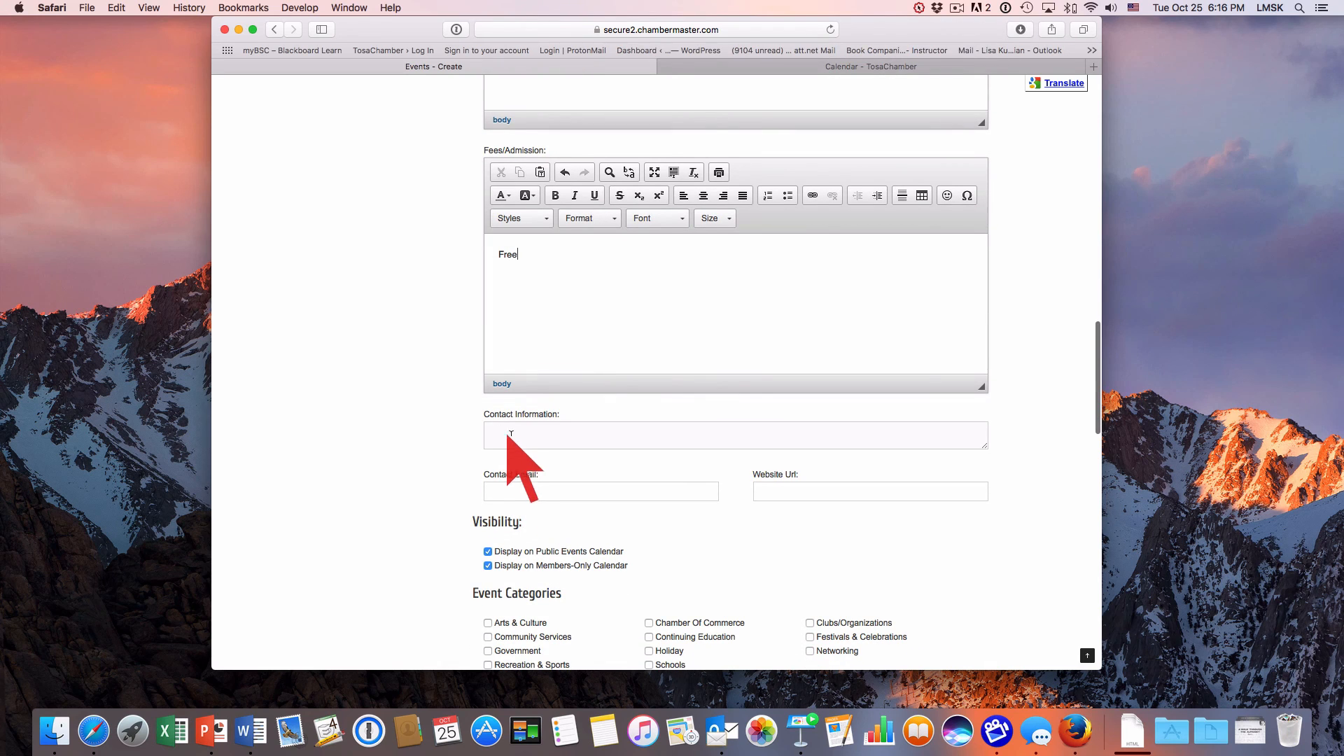
pyautogui.click(515, 434)
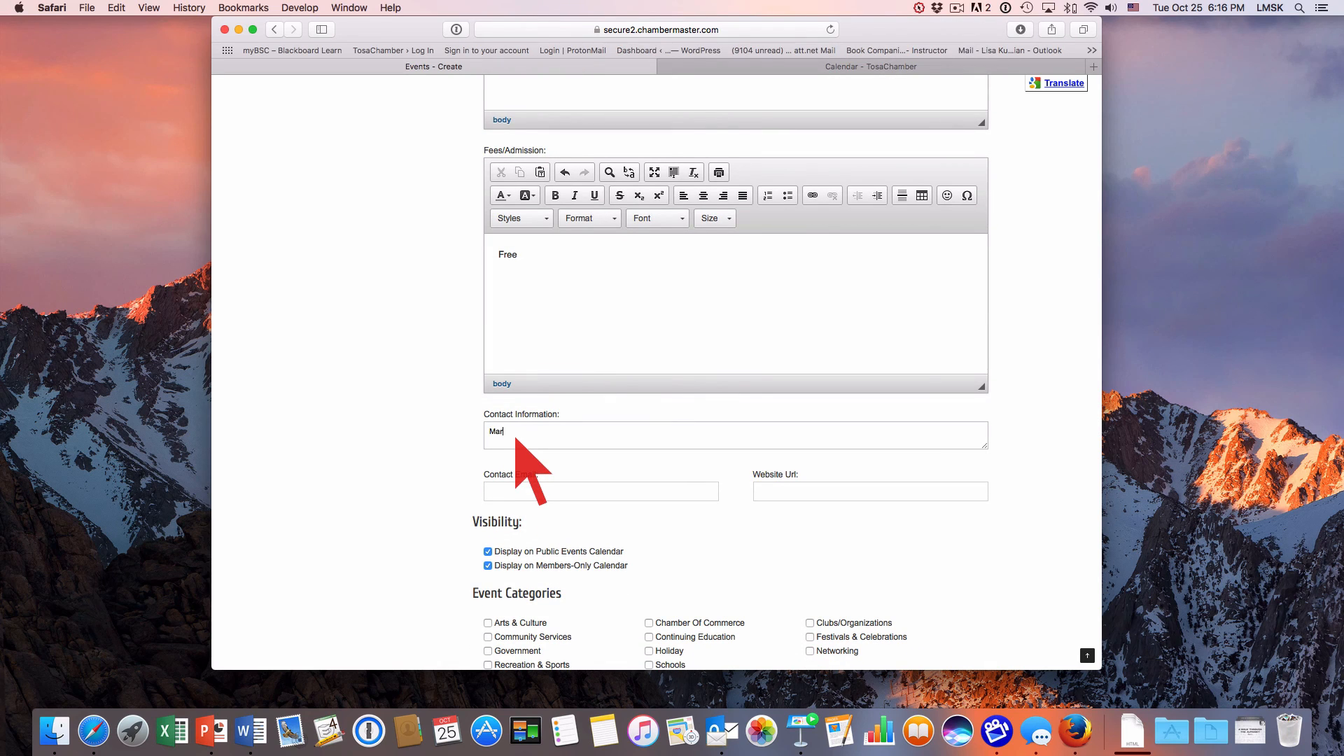
pyautogui.write('Mary Doe')
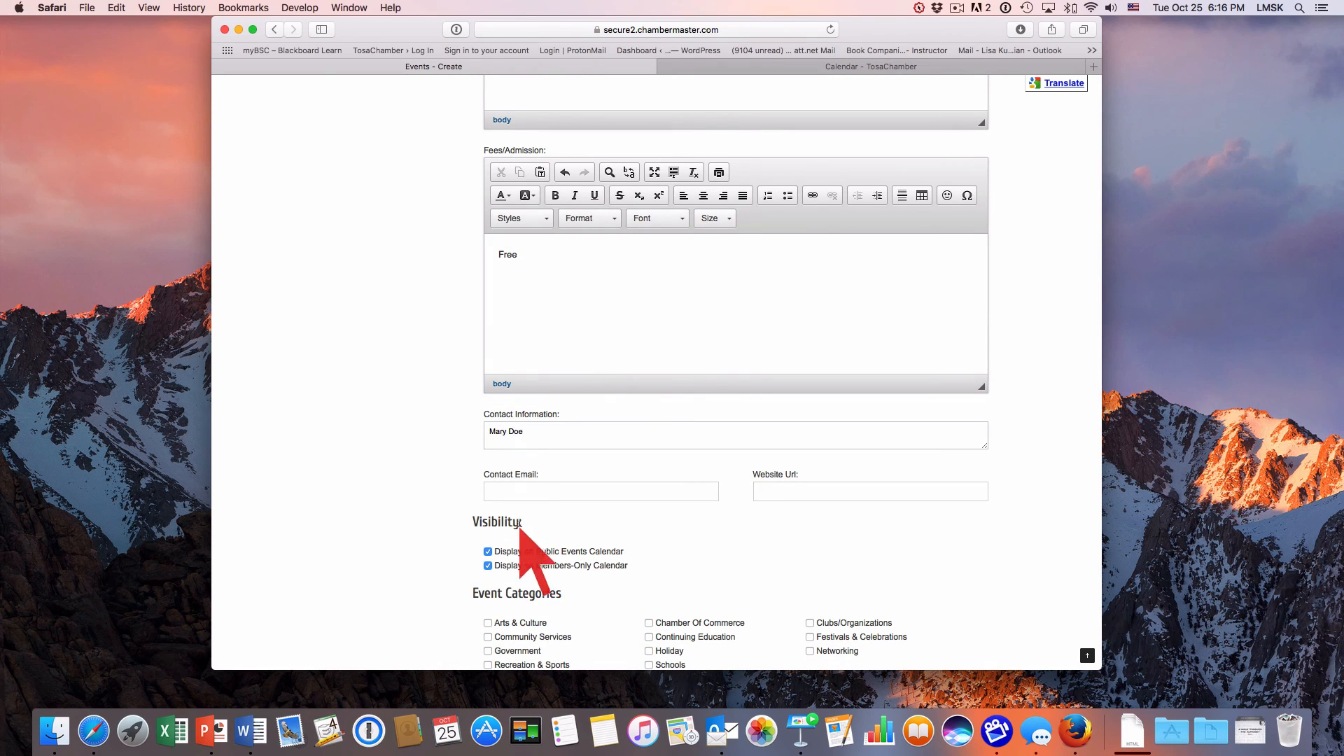
pyautogui.click(529, 491)
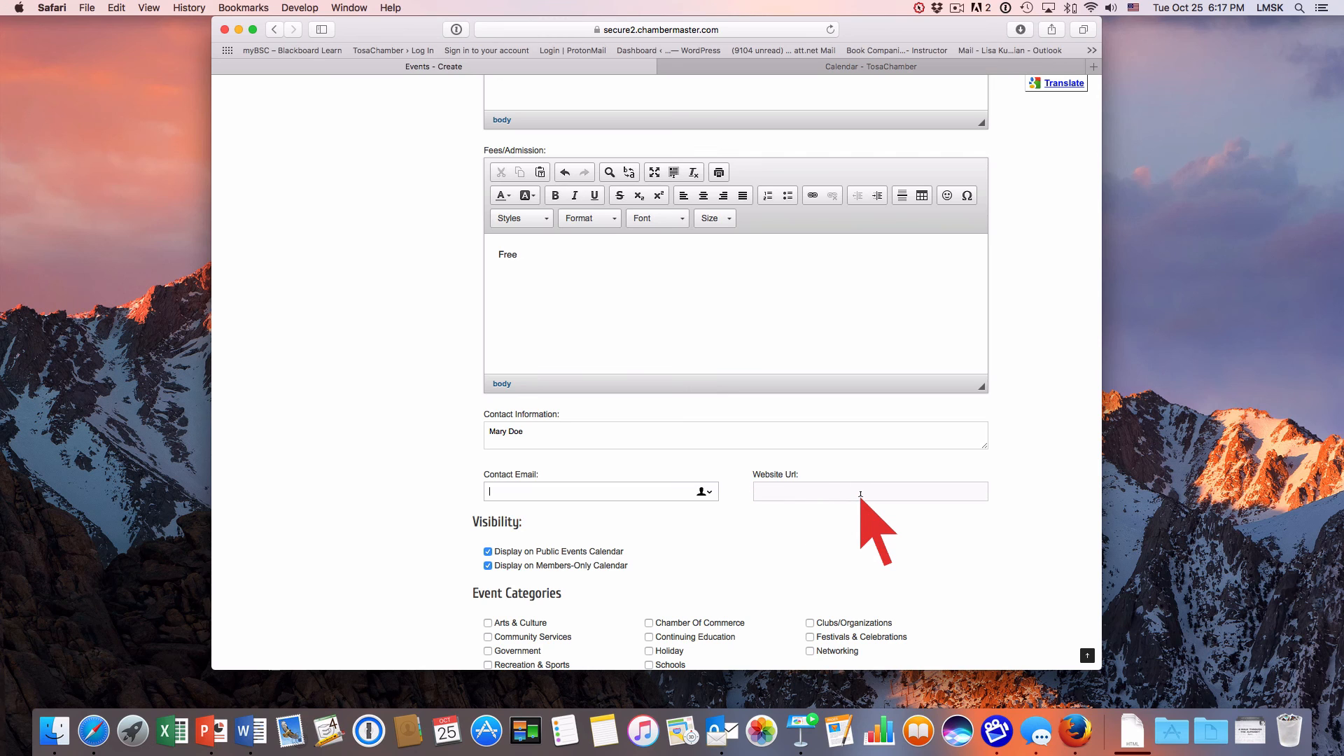
# Exclude the event from the members-only calendar and assign it the Continuing Education category.
pyautogui.scroll(-4, 860, 495)
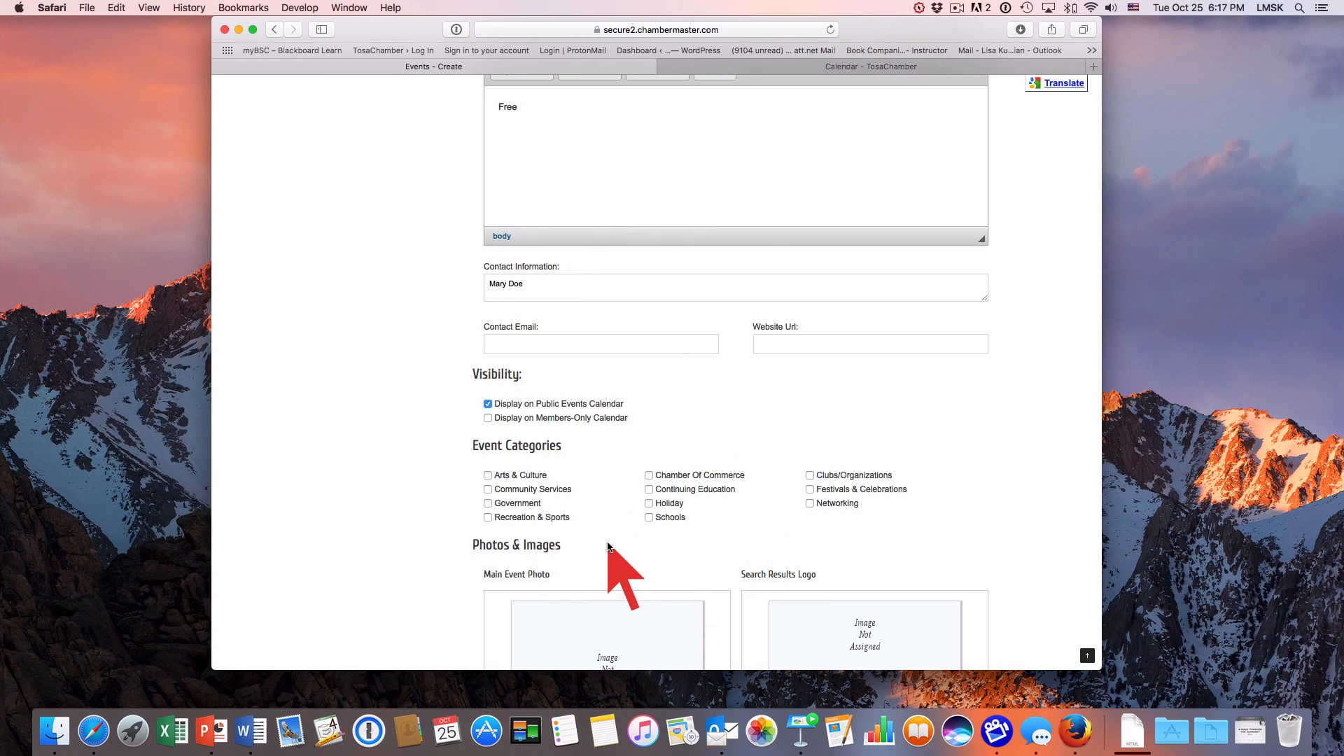
pyautogui.click(649, 489)
# Set the event's map service to Google Maps.
pyautogui.scroll(-5, 383, 560)
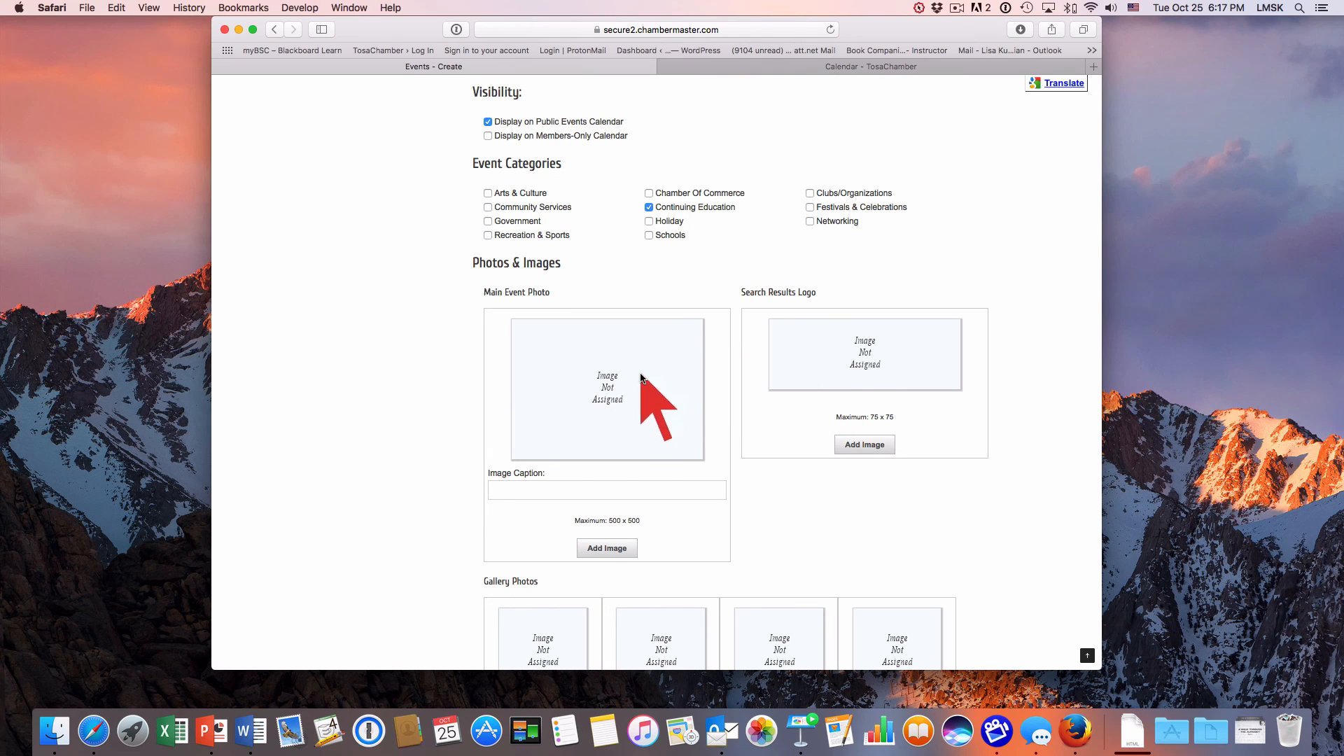
pyautogui.scroll(-2, 768, 464)
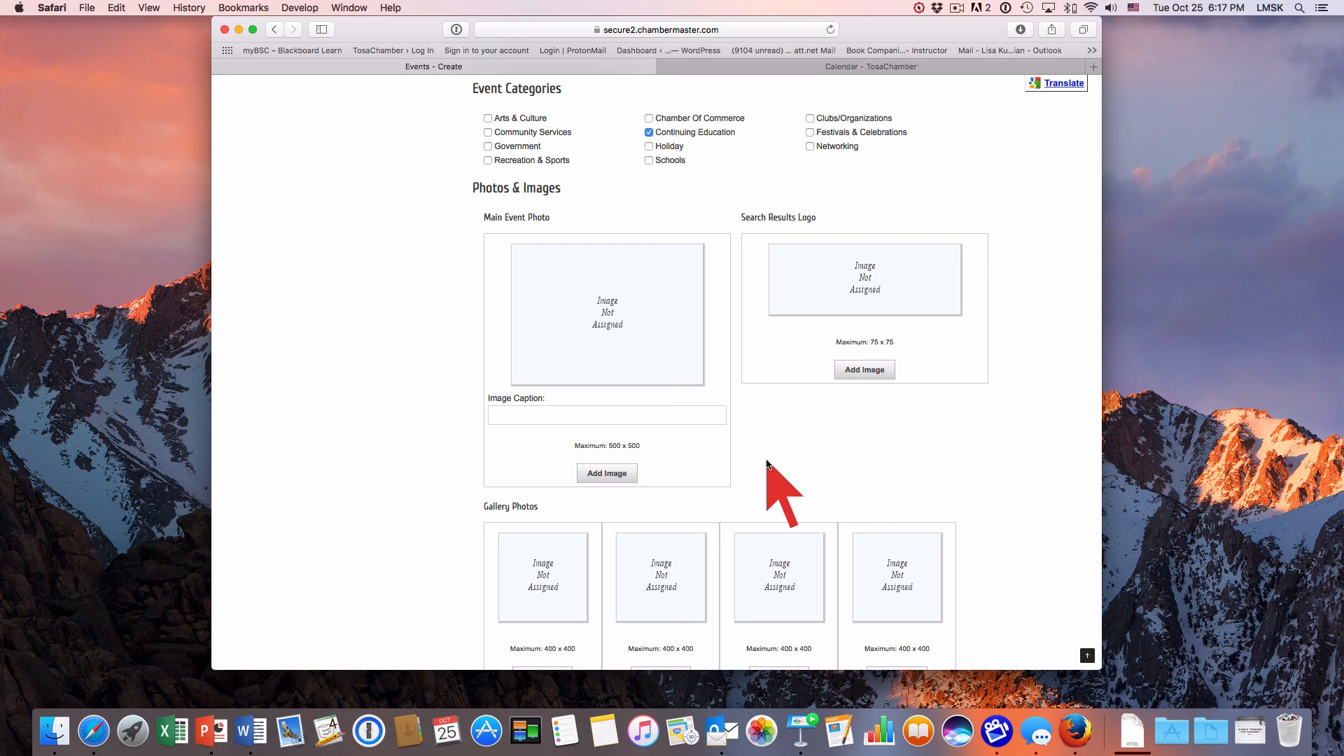
pyautogui.scroll(-5, 767, 464)
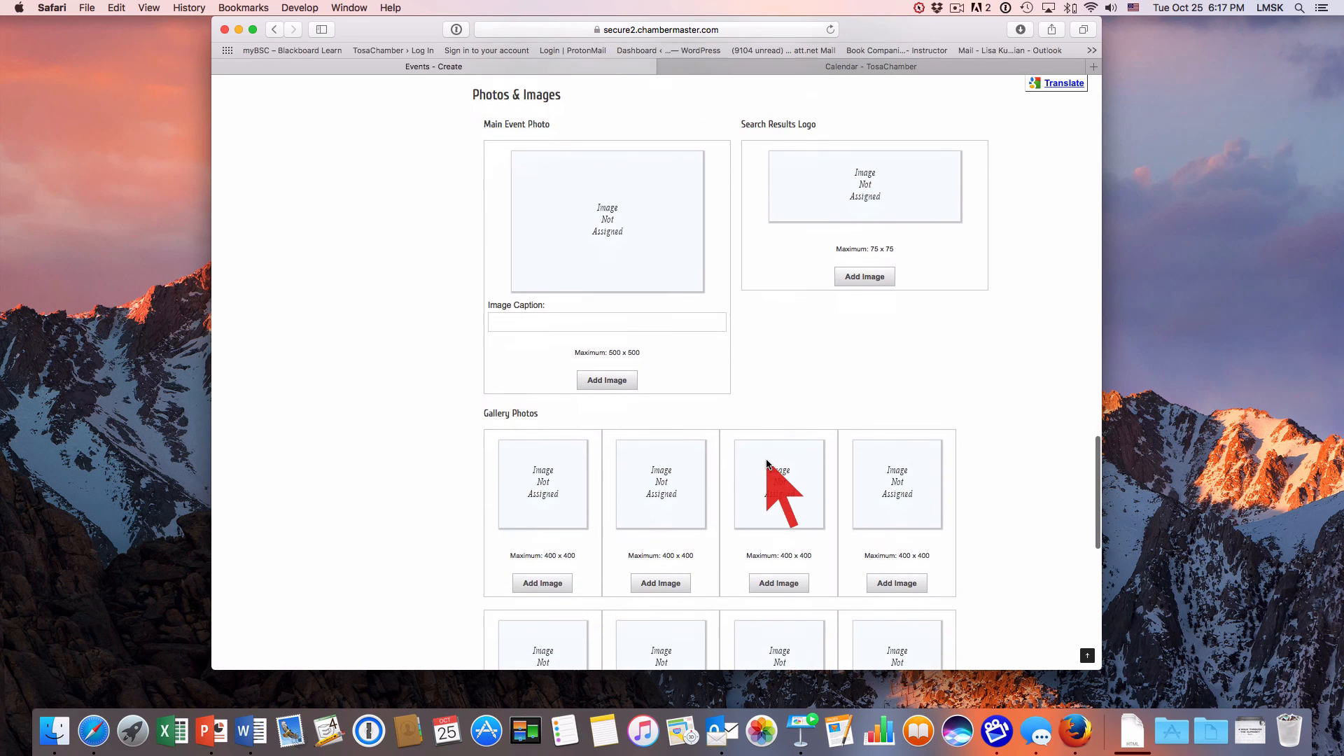
pyautogui.scroll(-4, 767, 464)
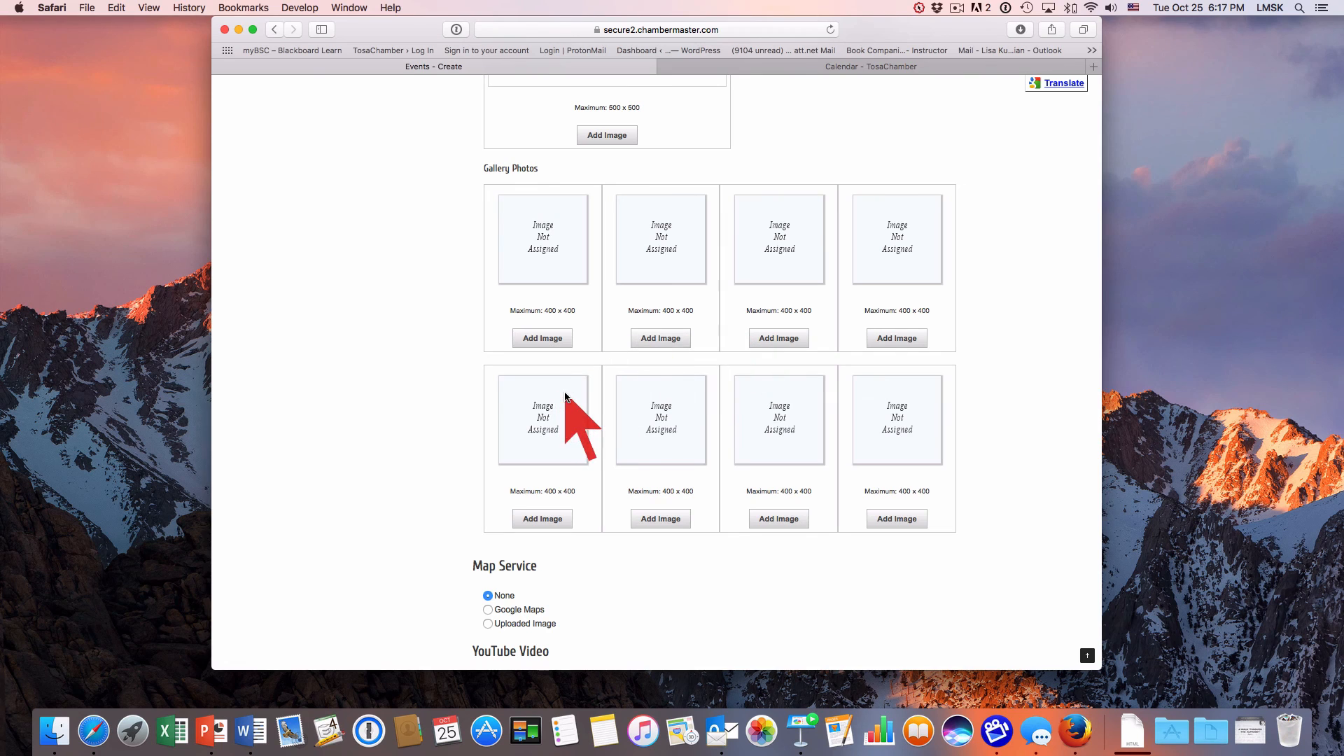
pyautogui.scroll(-5, 418, 476)
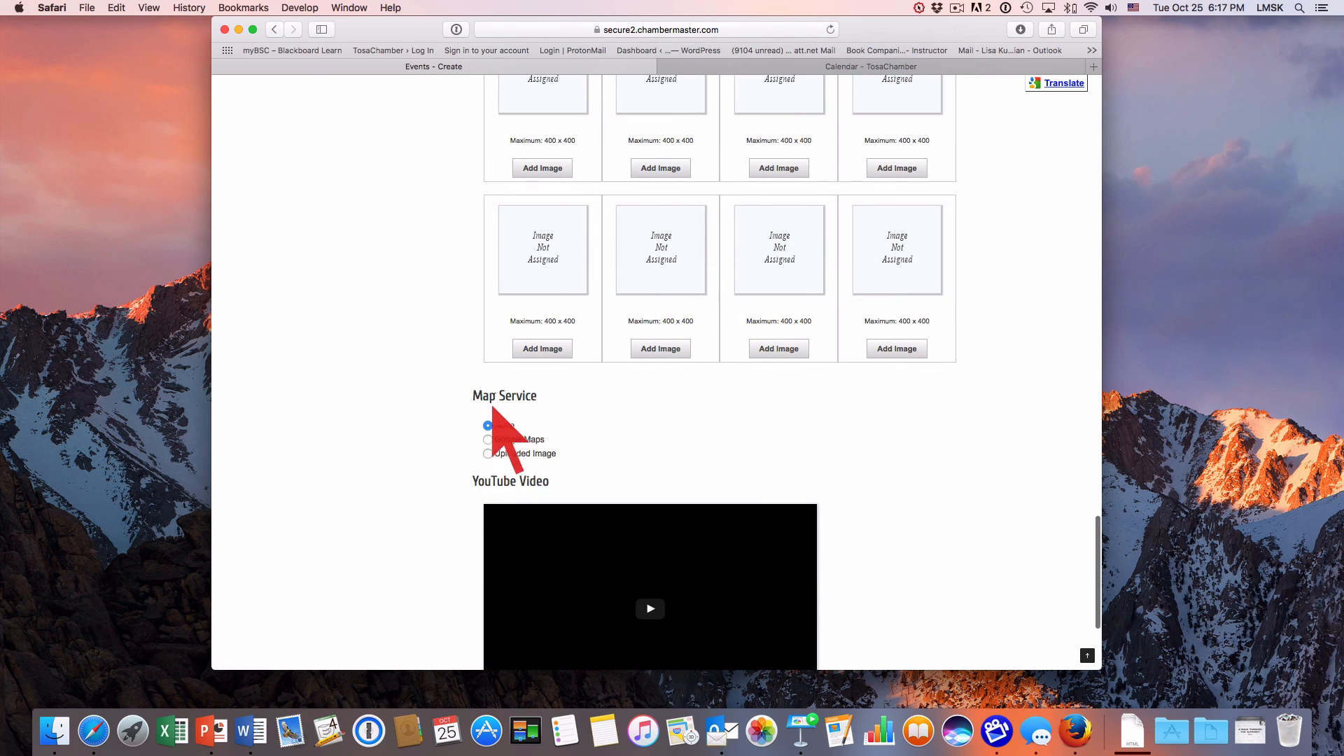
pyautogui.click(488, 440)
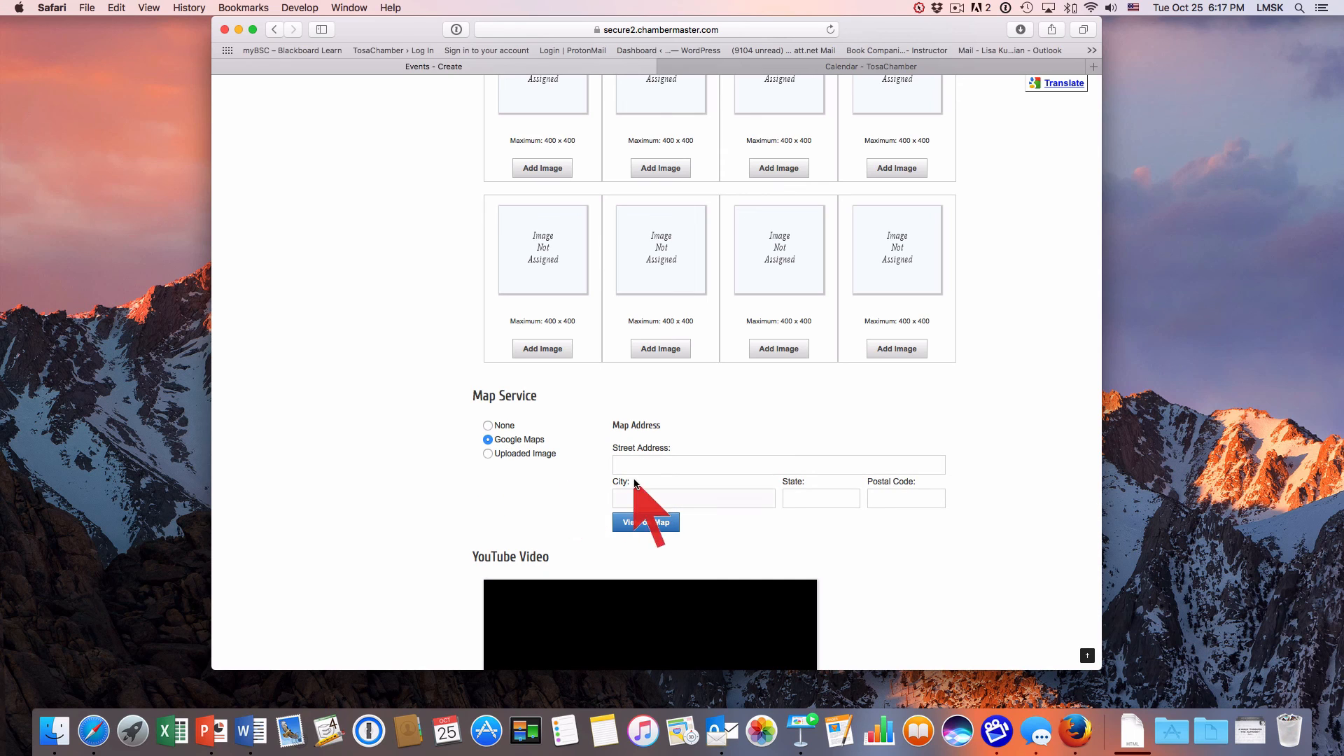
# Enter the venue's street address in the event's Google Maps address details.
pyautogui.click(649, 465)
pyautogui.write('Inno')
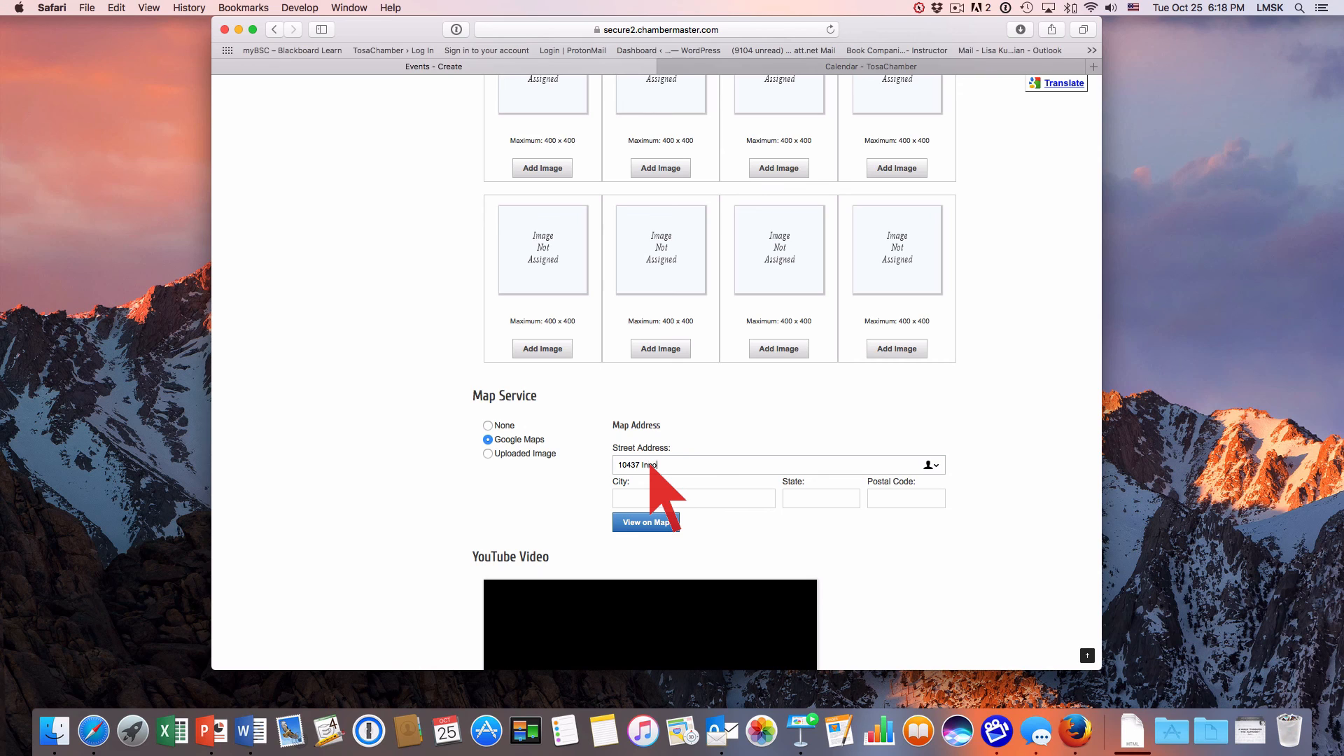
pyautogui.write('vational')
pyautogui.write(' Drive')
pyautogui.press('Tab')
# Complete the map address with the venue's city, state and postal code.
pyautogui.write('Wauw')
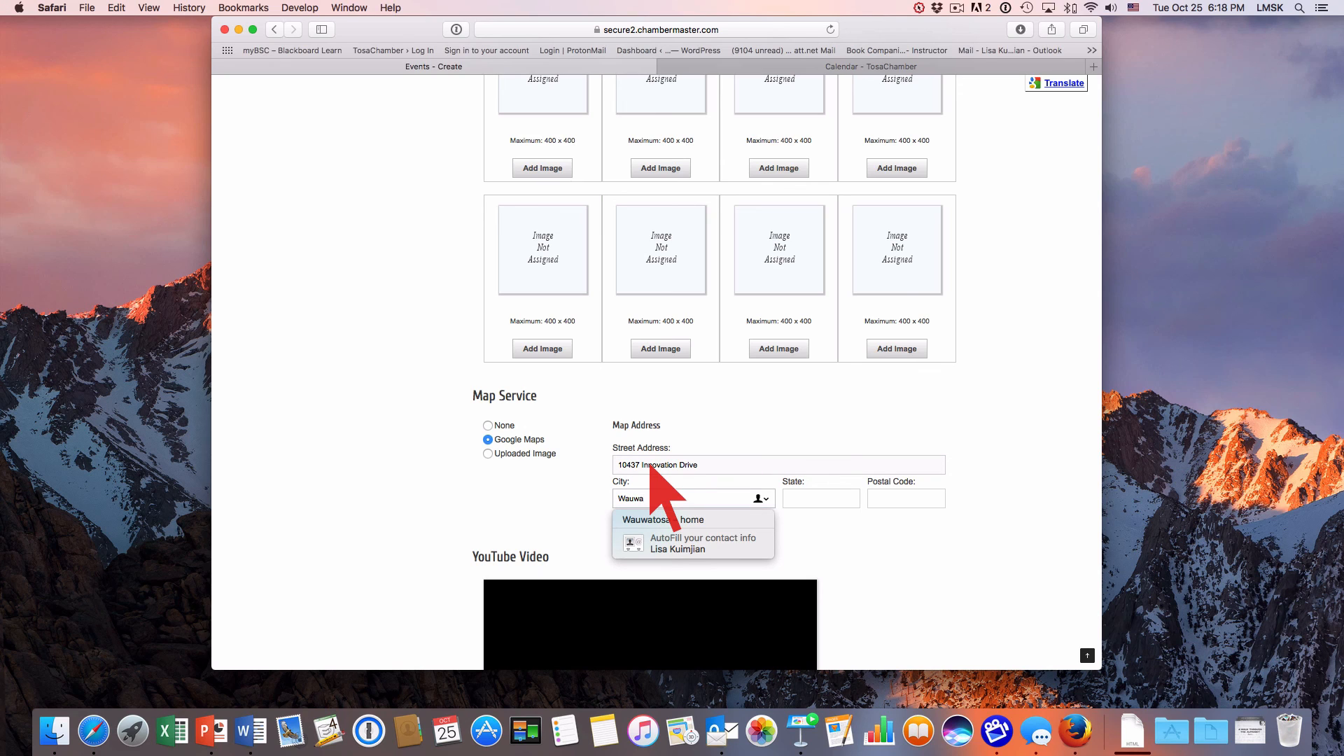
pyautogui.press('Tab')
pyautogui.write('ei')
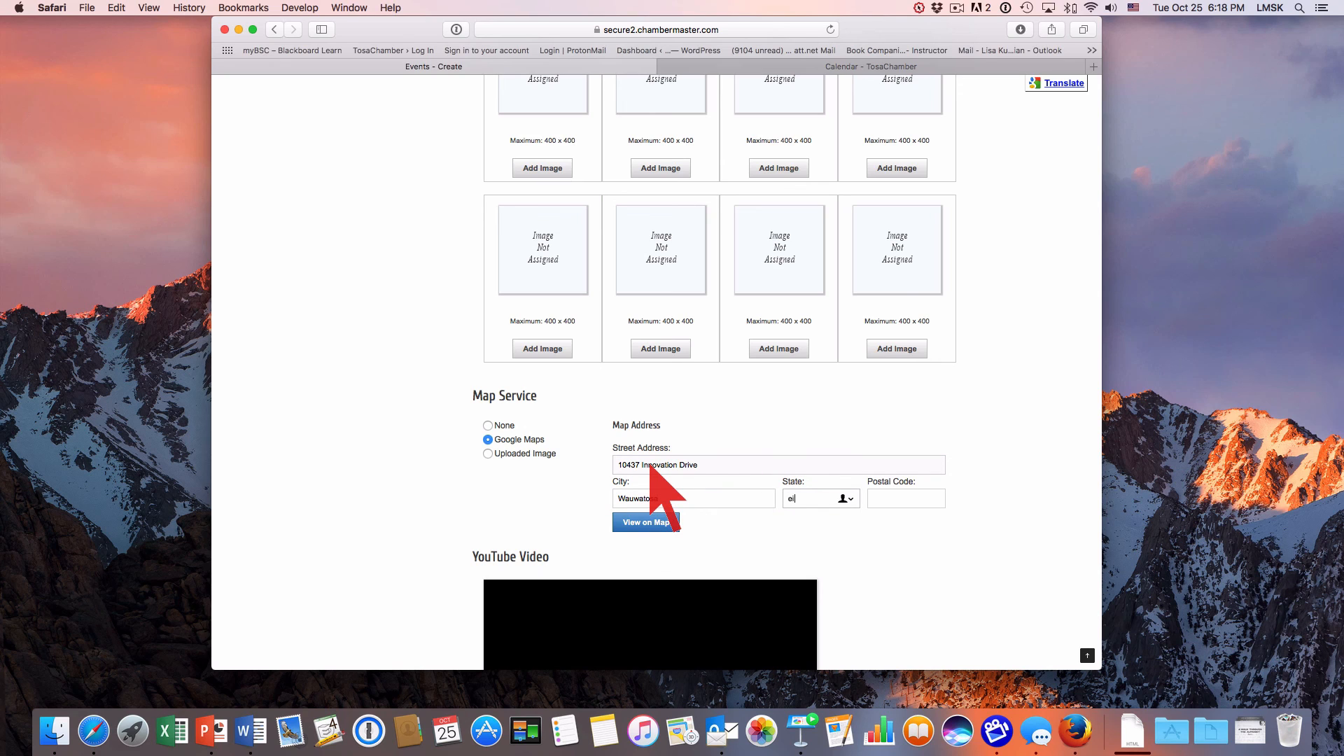
pyautogui.press('BackSpace')
pyautogui.write('WI')
pyautogui.press('Tab')
pyautogui.write('53')
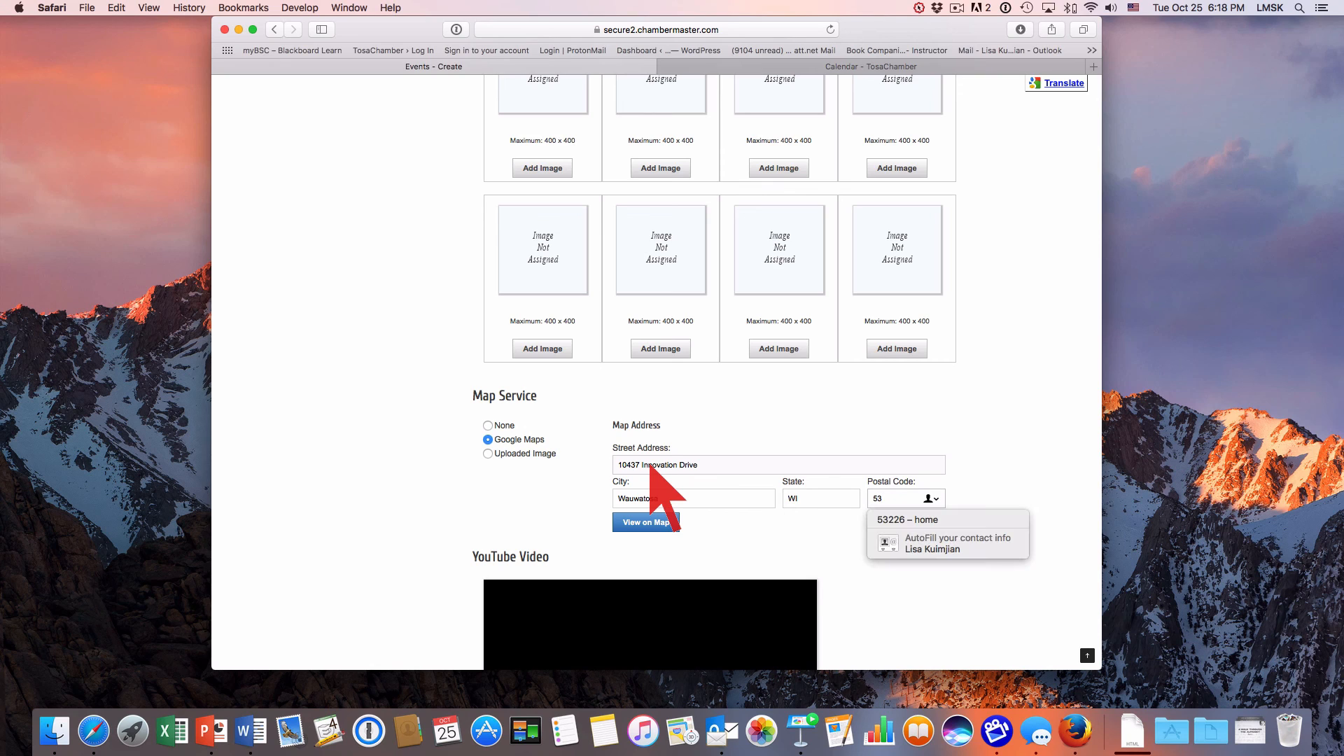
pyautogui.write('226')
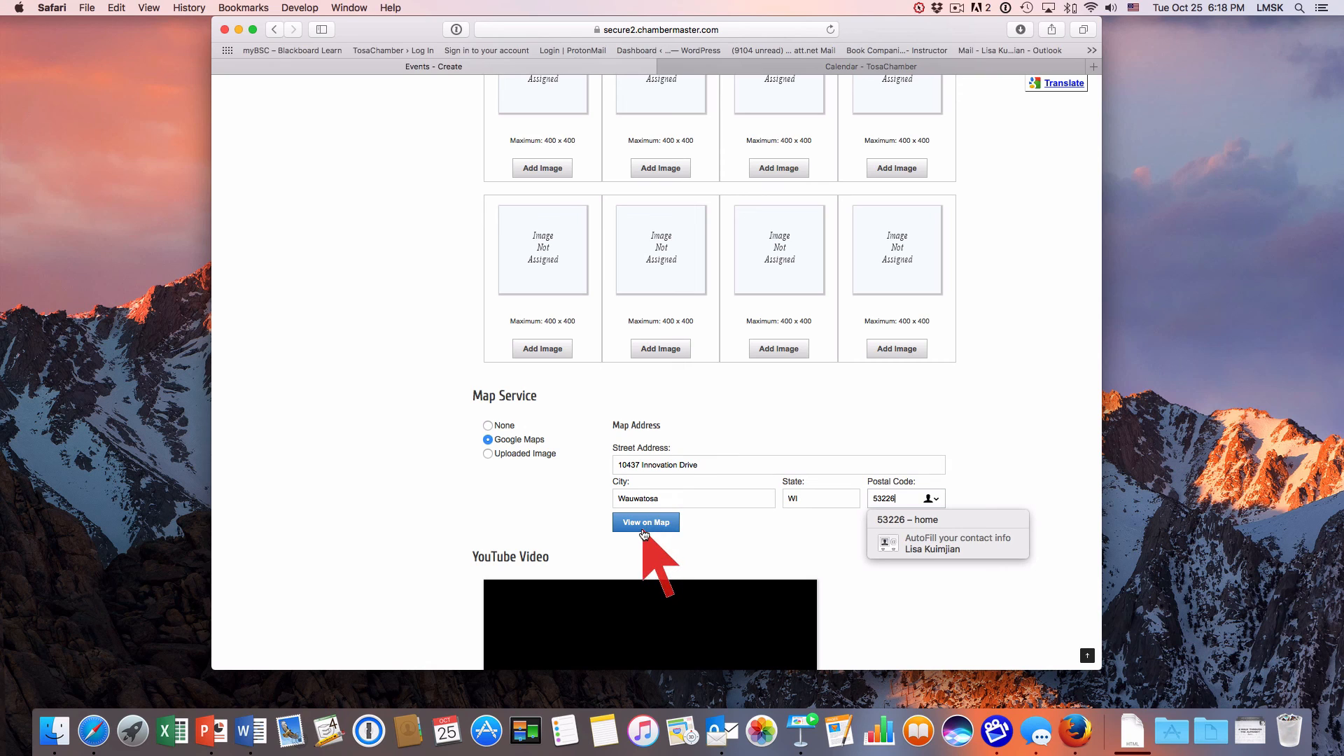
# Check the entered address on Google Maps and return to the event creation form.
pyautogui.click(644, 525)
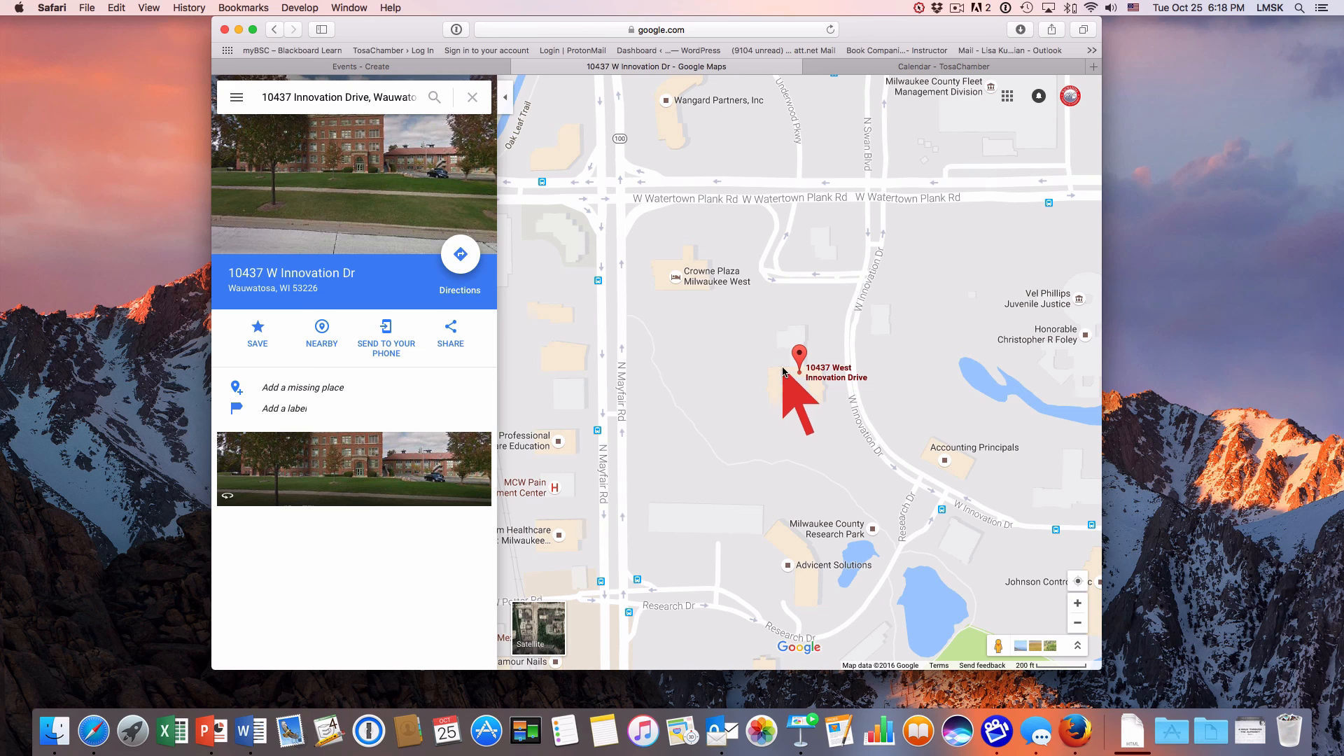
pyautogui.click(380, 68)
# Submit the completed Workshop event for approval without adding a YouTube video.
pyautogui.scroll(-5, 455, 448)
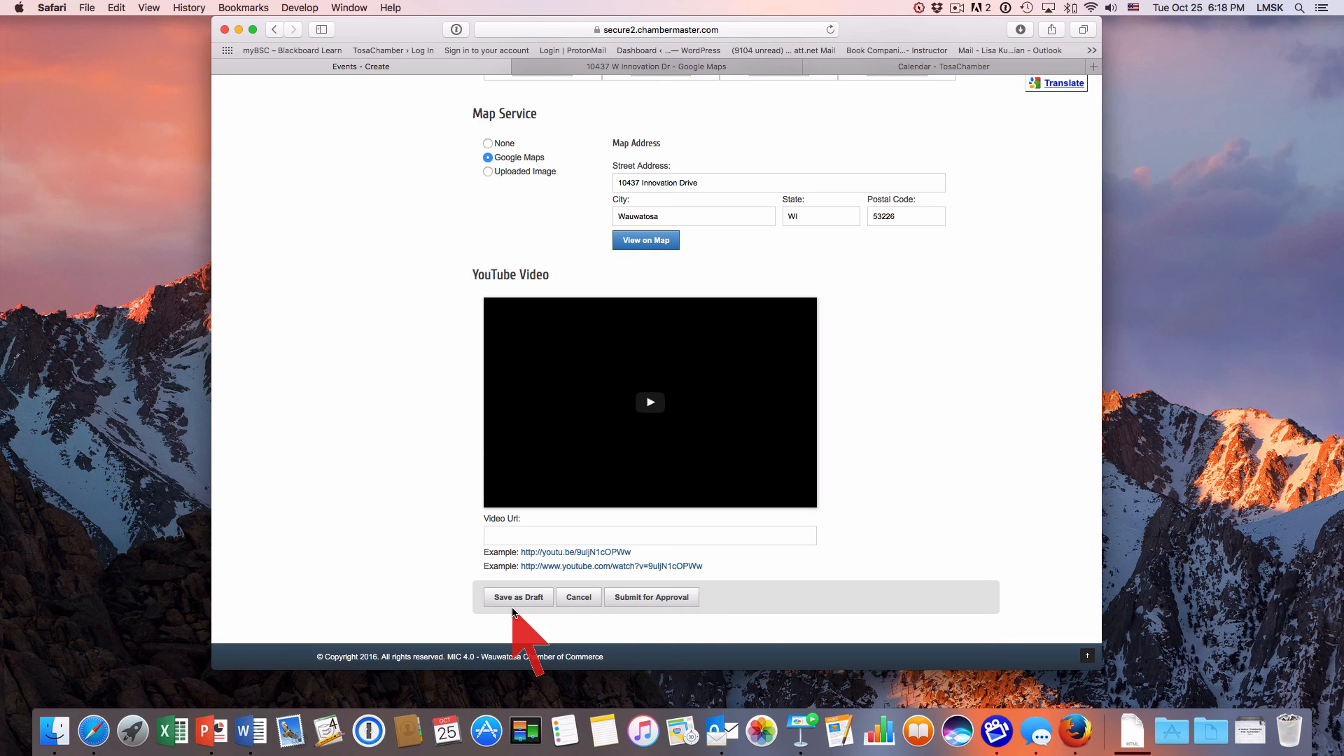
pyautogui.click(657, 599)
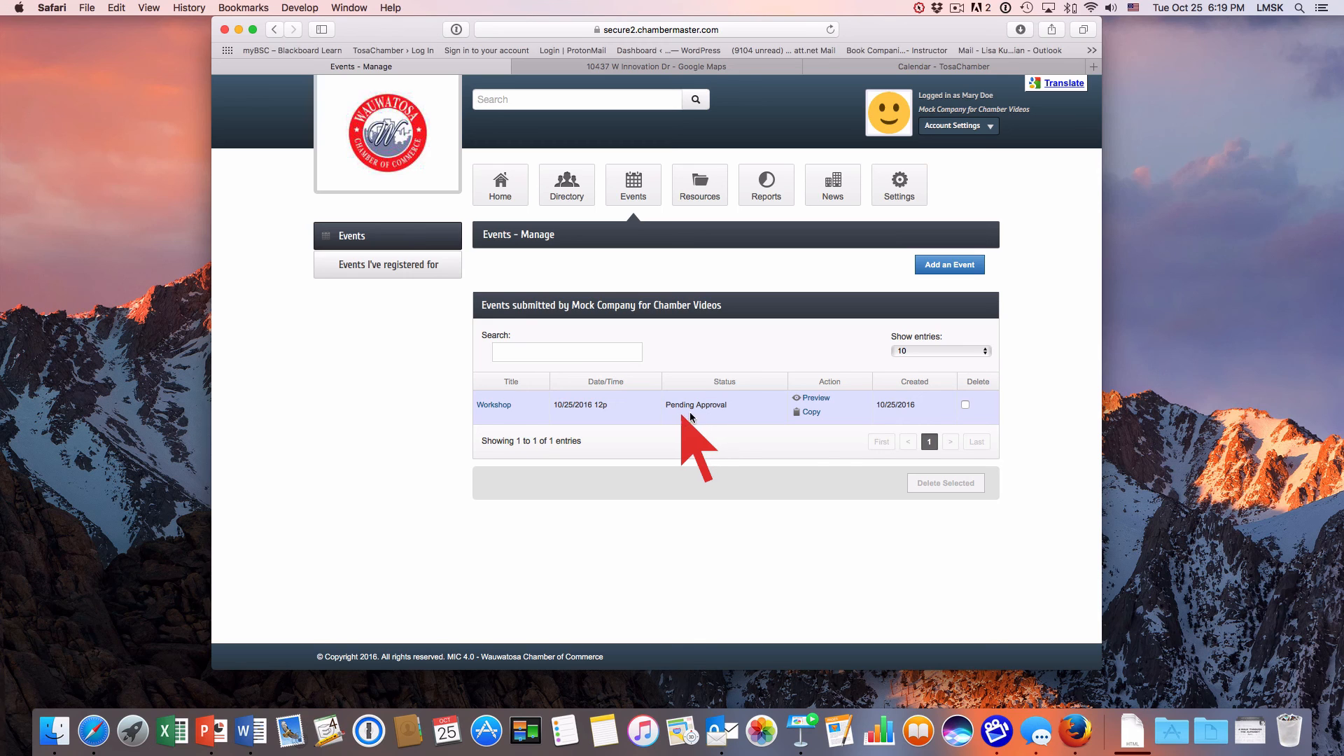
# Preview the submitted Workshop event's calendar page and return to the events management list.
pyautogui.click(816, 397)
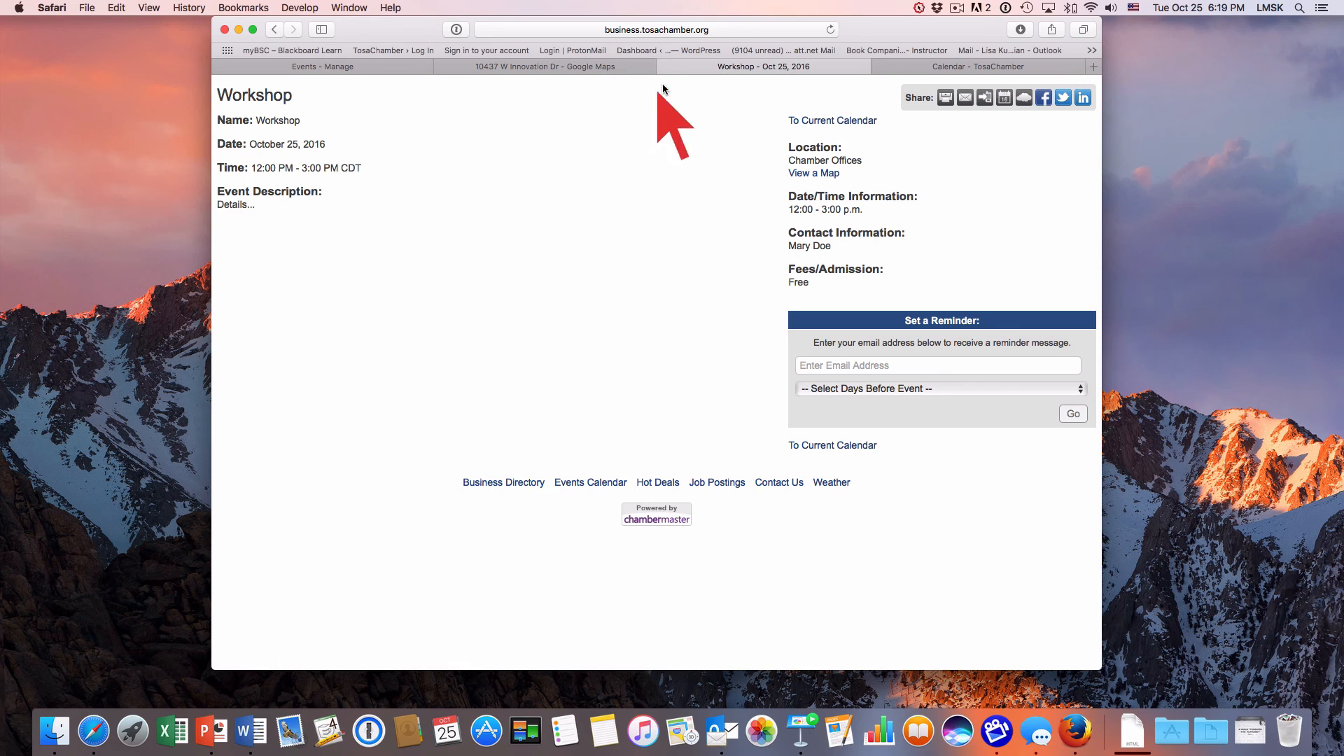
pyautogui.click(338, 67)
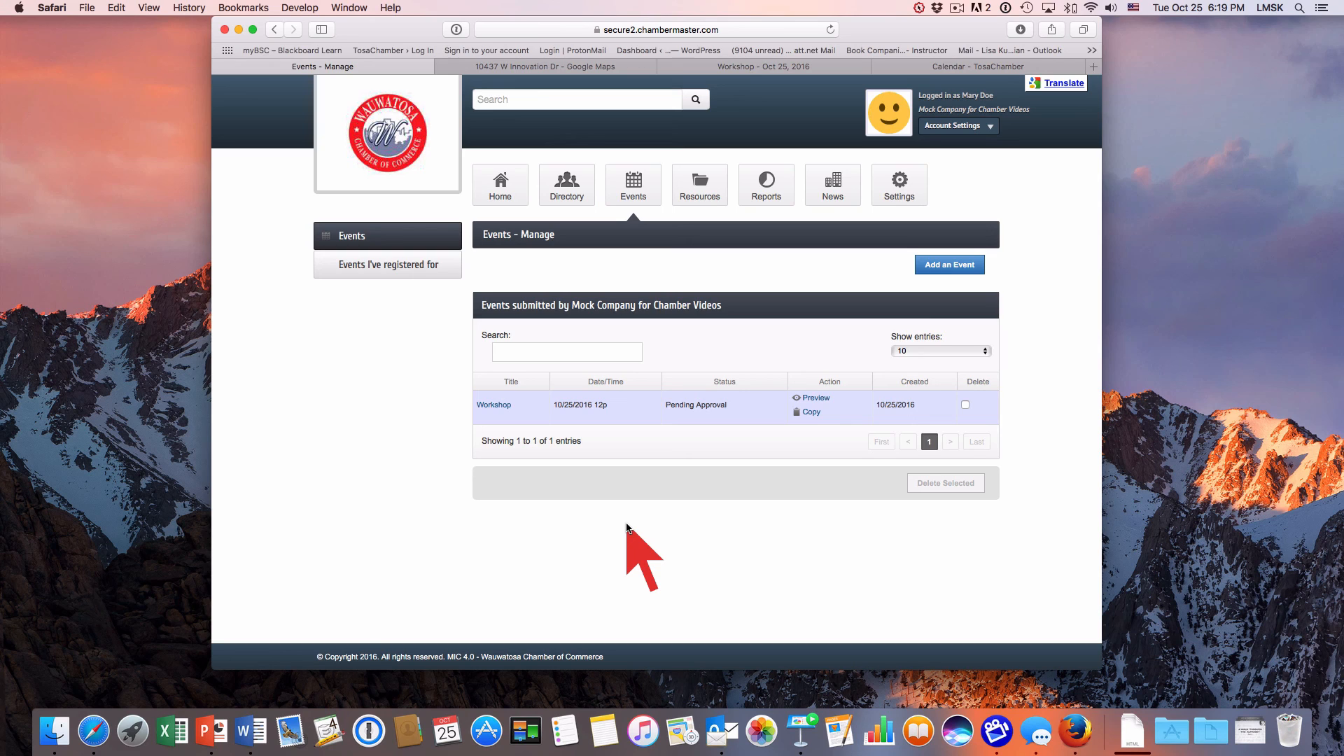
pyautogui.click(239, 30)
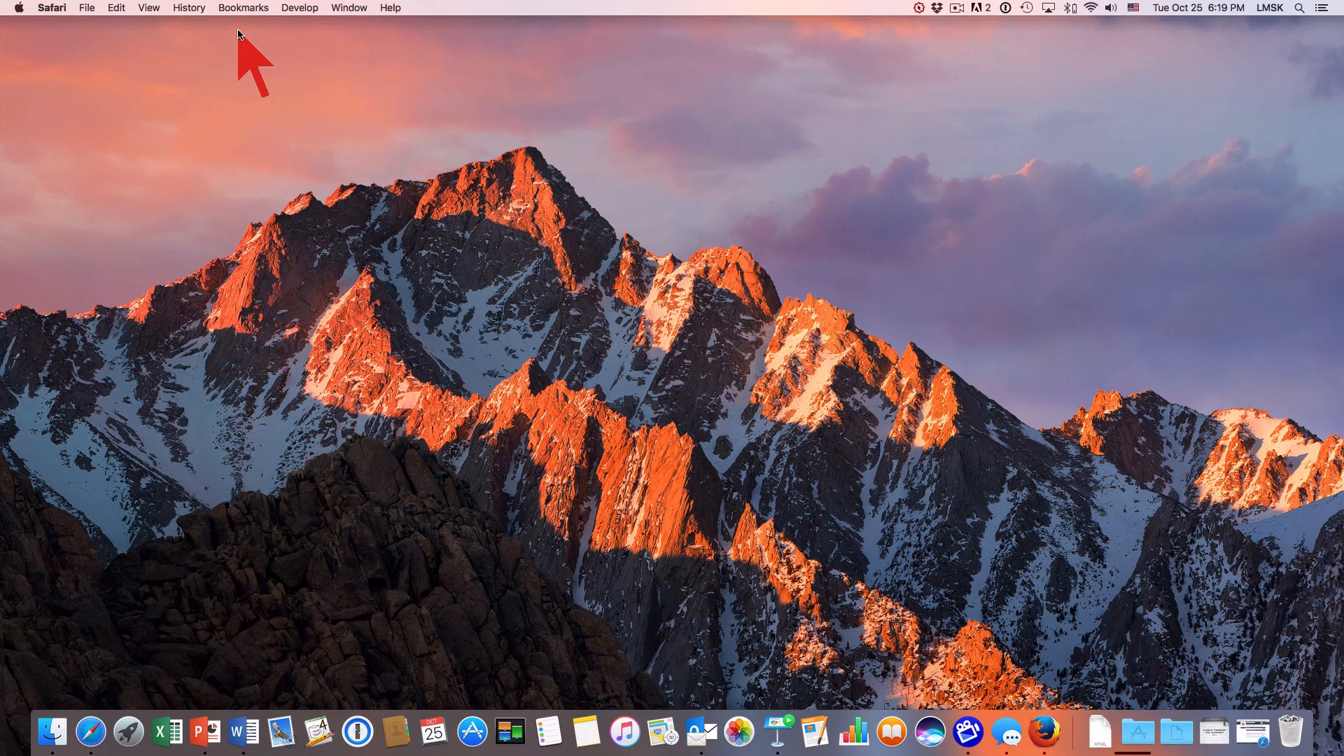
pyautogui.click(956, 8)
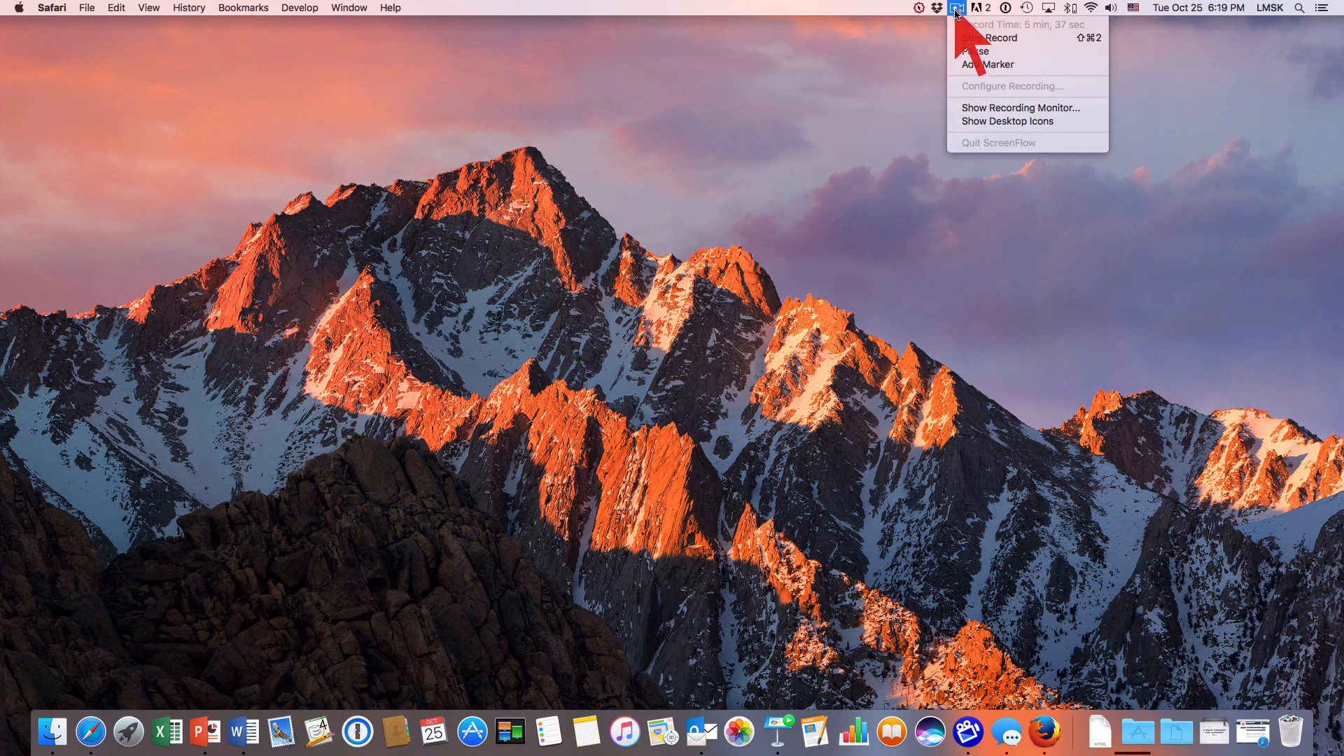